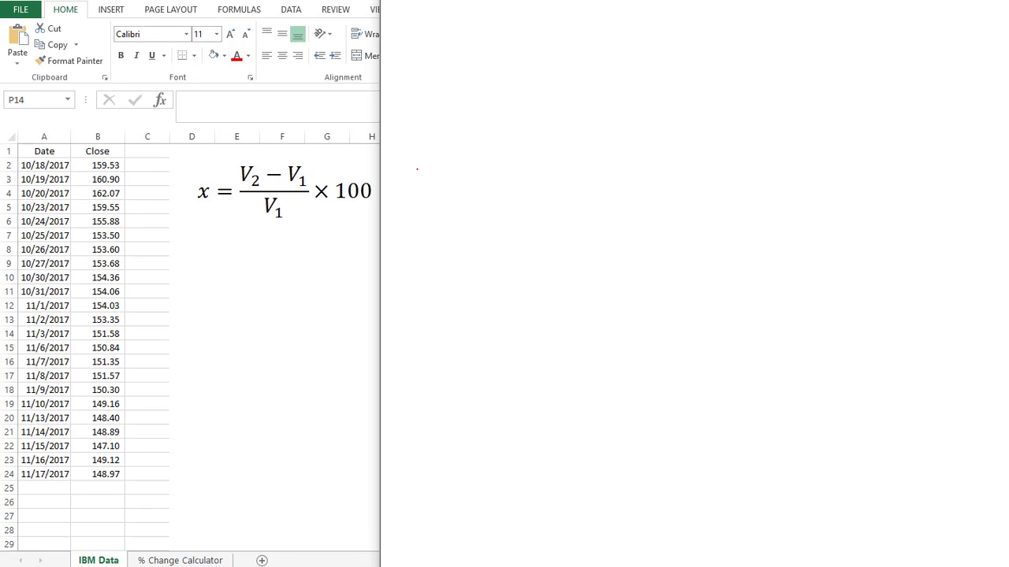
Handwrite the percent change formula x = (new − old) / old × 100 in red ink on the blank area.
mouse_move(422, 163)
mouse_down()
mouse_move(412, 184)
mouse_move(514, 162)
mouse_up()
drag(515, 155, 616, 162)
drag(474, 176, 628, 177)
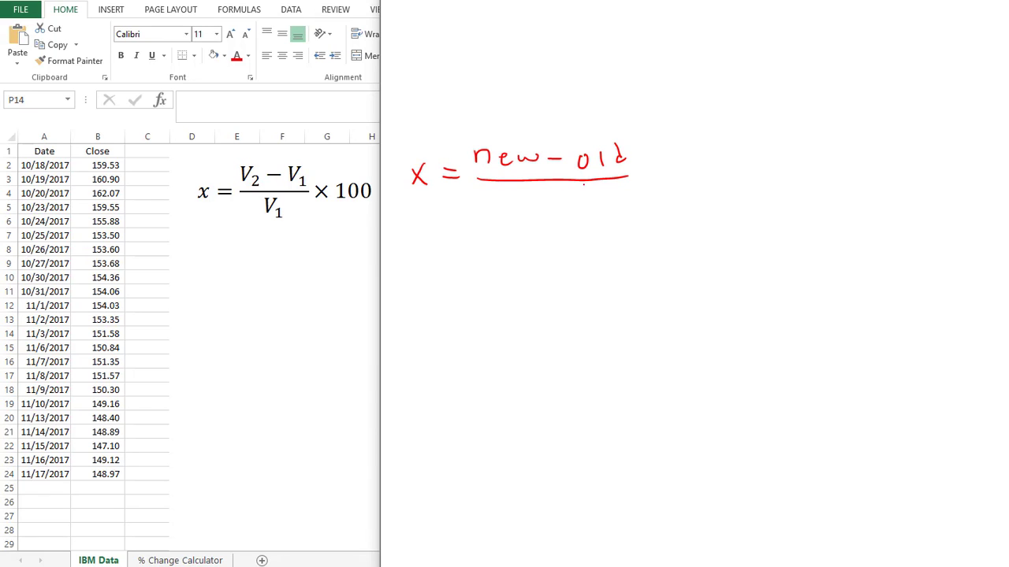
drag(527, 194, 541, 205)
drag(554, 186, 556, 204)
mouse_move(668, 168)
mouse_down()
mouse_move(676, 184)
mouse_move(665, 182)
mouse_move(699, 186)
mouse_move(719, 169)
mouse_move(739, 171)
mouse_up()
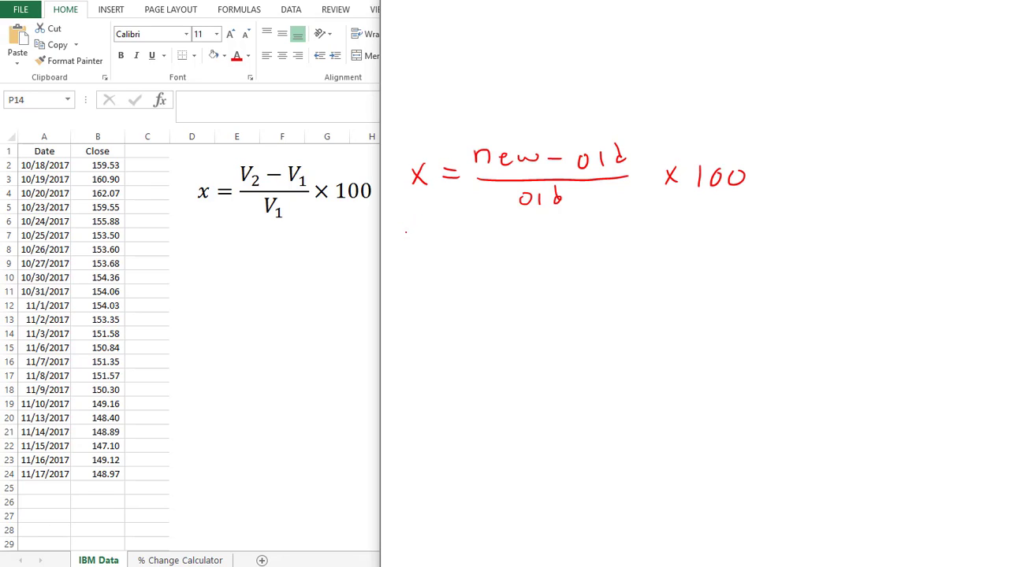
Handwrite the expanded form x = (new/old − old/old) × 100 beneath the first formula.
mouse_move(411, 229)
mouse_down()
mouse_move(400, 253)
mouse_move(494, 239)
mouse_up()
drag(497, 230, 528, 228)
mouse_move(469, 249)
mouse_down()
mouse_move(531, 248)
mouse_move(476, 273)
mouse_move(484, 266)
mouse_up()
mouse_move(490, 262)
mouse_down()
mouse_move(492, 273)
mouse_move(509, 273)
mouse_move(581, 239)
mouse_move(616, 248)
mouse_move(587, 267)
mouse_move(598, 278)
mouse_up()
drag(614, 261, 607, 277)
drag(620, 211, 624, 291)
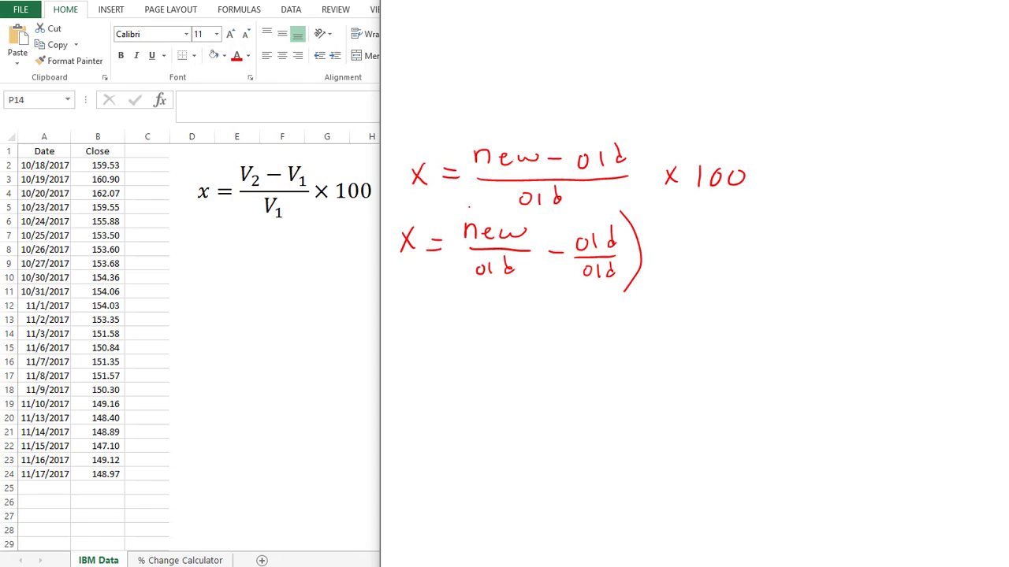
mouse_move(469, 209)
mouse_down()
mouse_move(450, 259)
mouse_move(470, 287)
mouse_up()
drag(661, 245, 672, 262)
mouse_move(672, 247)
mouse_down()
mouse_move(660, 263)
mouse_move(706, 248)
mouse_move(679, 265)
mouse_up()
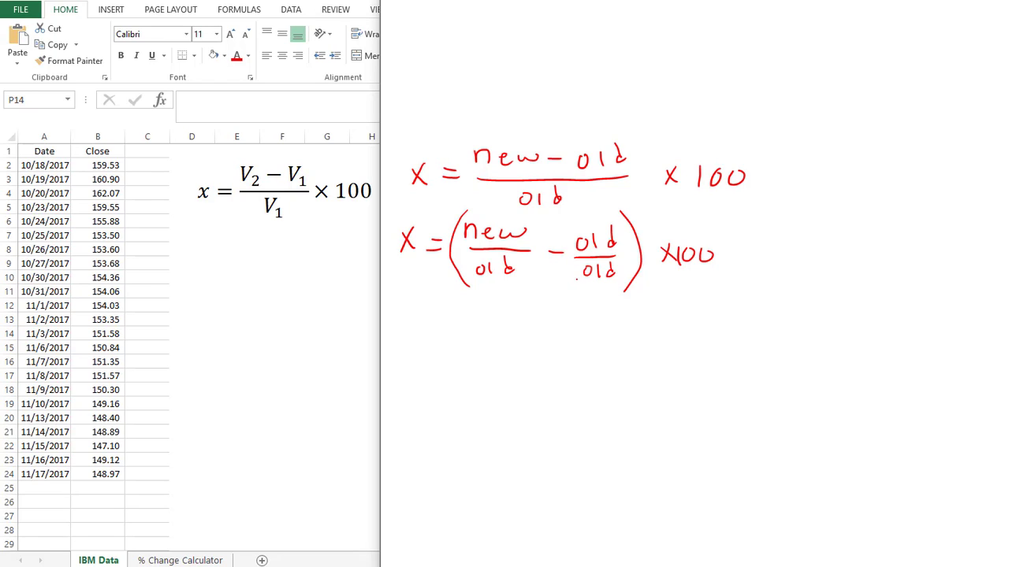
Strike out the old/old term and handwrite the simplified form x = (new/old − 1) × 100 below.
drag(569, 288, 616, 226)
drag(596, 316, 591, 345)
drag(550, 325, 569, 325)
mouse_move(468, 325)
mouse_down()
mouse_move(517, 314)
mouse_move(478, 337)
mouse_move(530, 335)
mouse_move(479, 356)
mouse_move(491, 356)
mouse_up()
drag(505, 337, 501, 356)
mouse_move(406, 320)
mouse_down()
mouse_move(416, 341)
mouse_move(406, 342)
mouse_move(439, 340)
mouse_up()
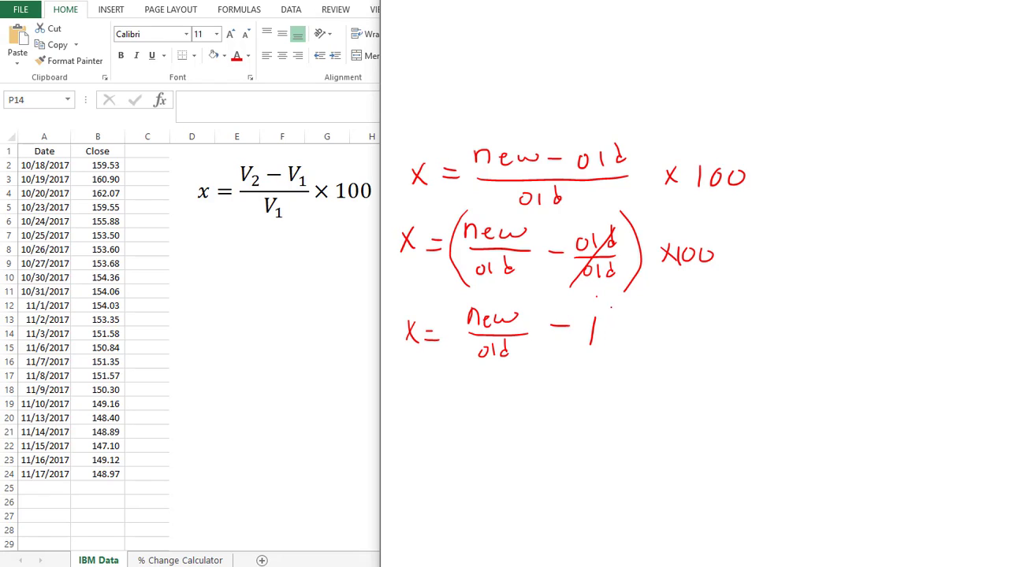
drag(608, 300, 606, 365)
drag(459, 299, 470, 369)
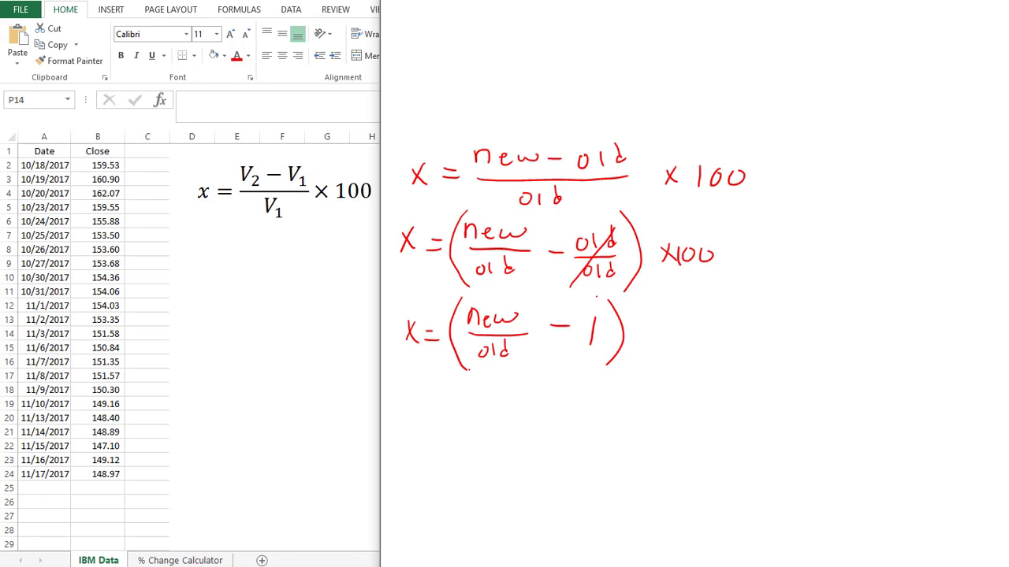
mouse_move(670, 329)
mouse_down()
mouse_move(657, 352)
mouse_move(696, 345)
mouse_up()
drag(711, 331, 732, 332)
click(750, 337)
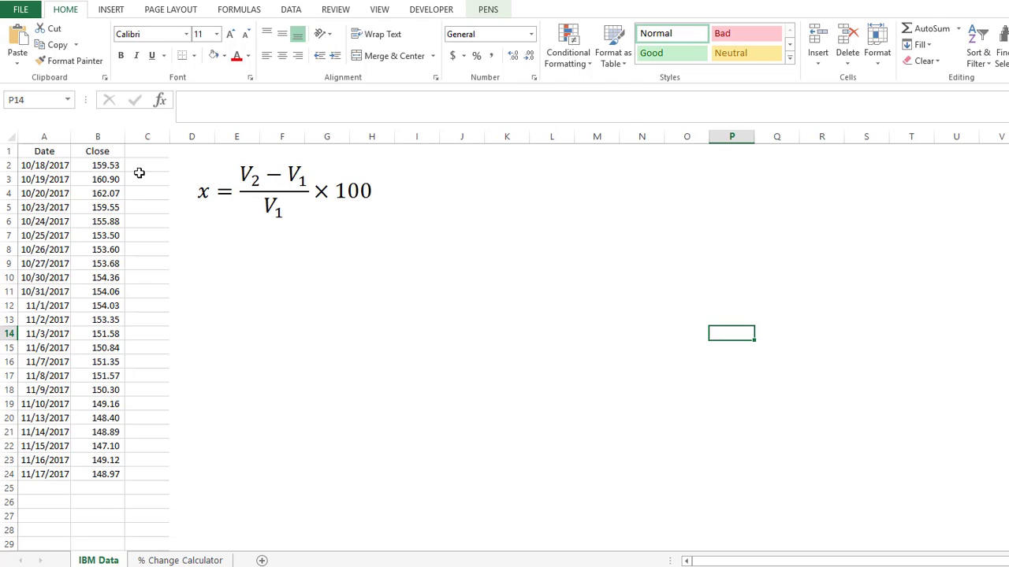
Examine the first dates and closing prices in the IBM data, along with the empty cells beside them.
click(61, 166)
click(61, 179)
click(59, 194)
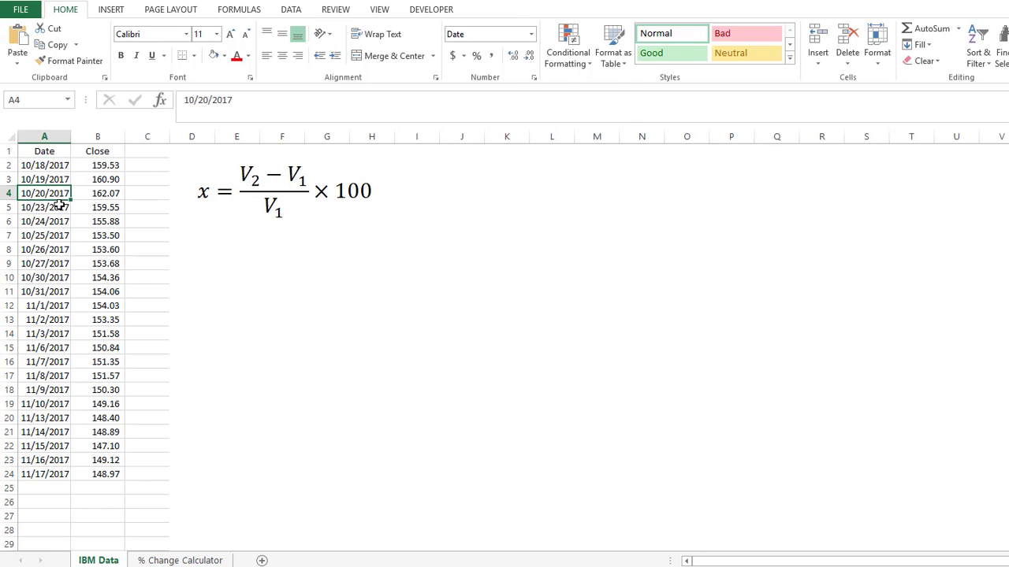
click(62, 209)
click(116, 167)
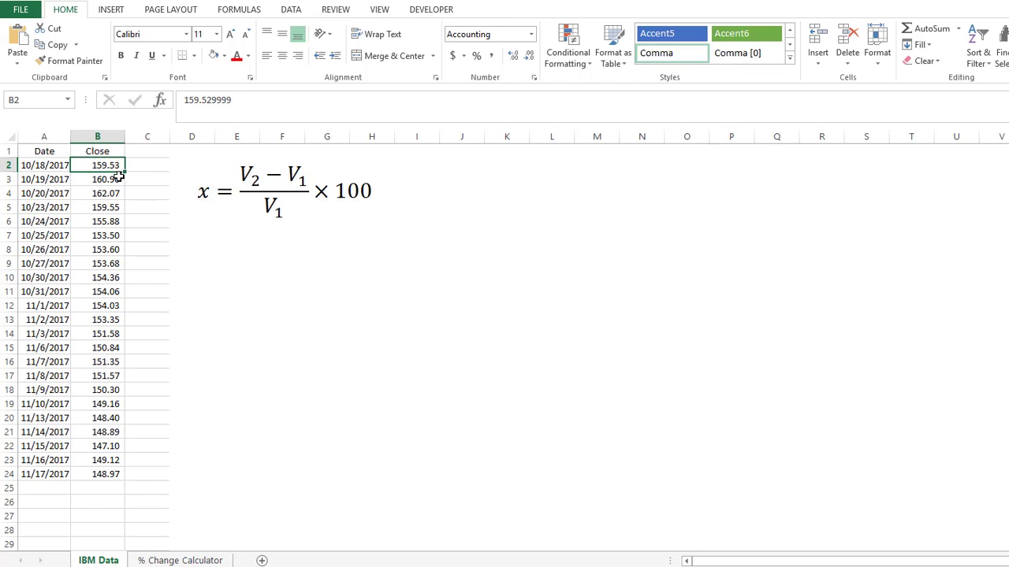
click(117, 179)
click(150, 206)
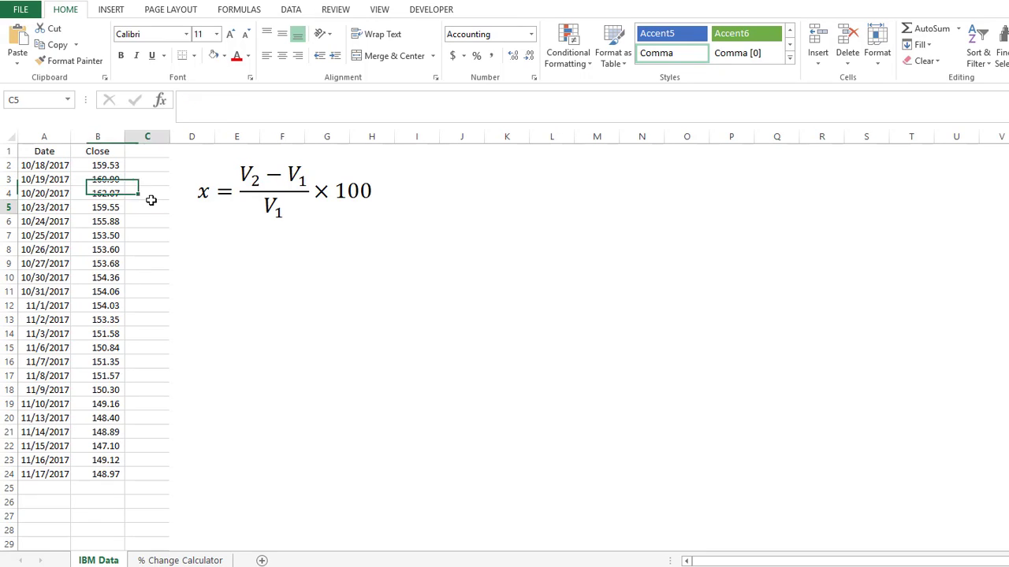
click(149, 177)
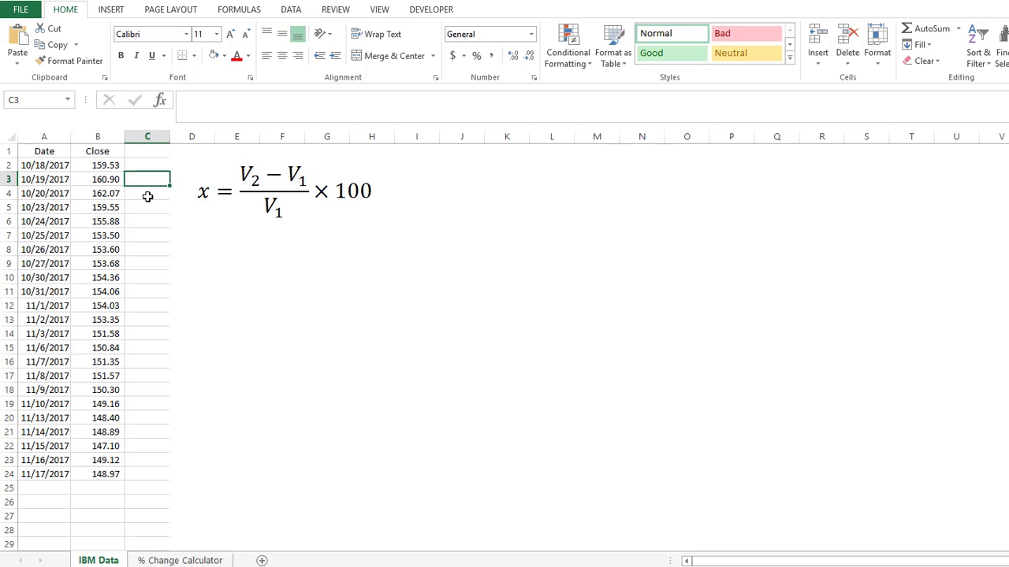
click(148, 196)
click(148, 179)
text(=)
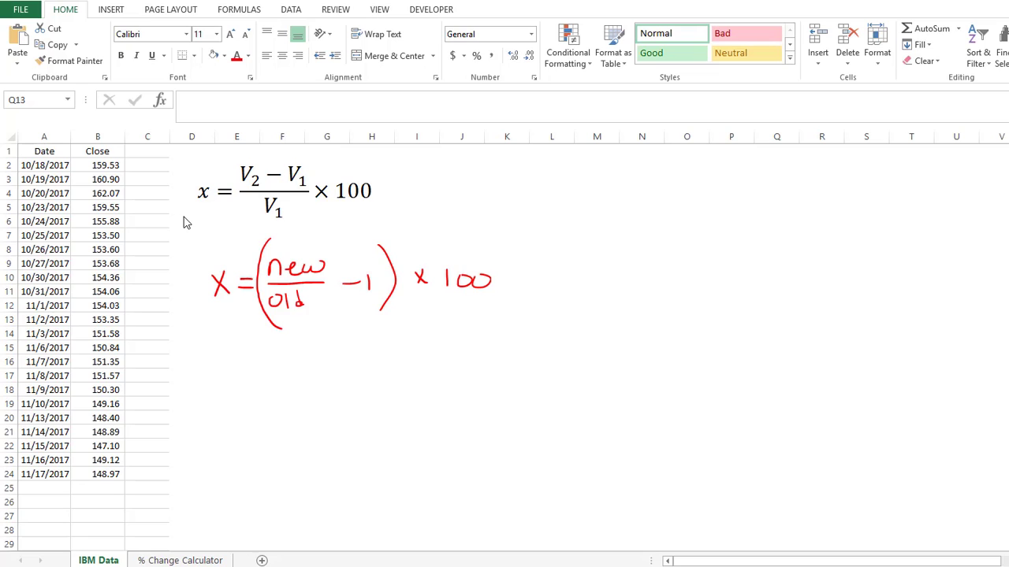
Examine the order of the dates in column A, going from 10/18/2017 down the list.
click(142, 180)
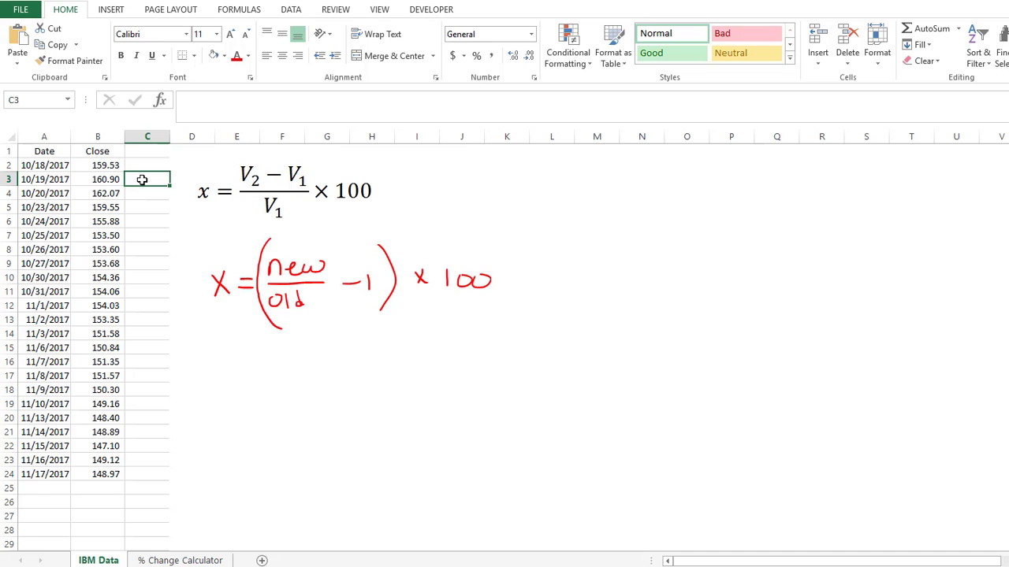
click(60, 164)
click(60, 180)
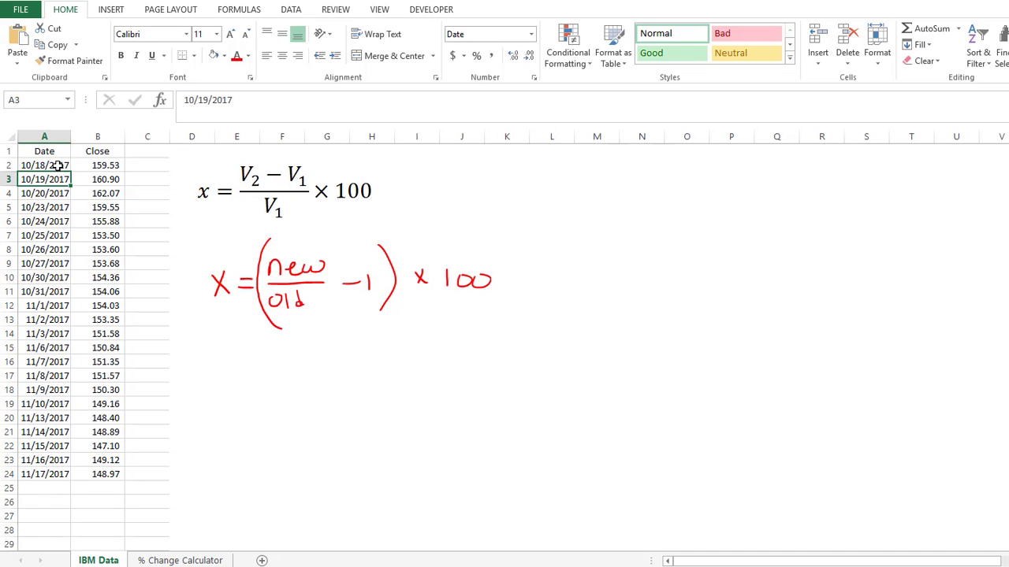
click(59, 165)
click(62, 179)
click(62, 164)
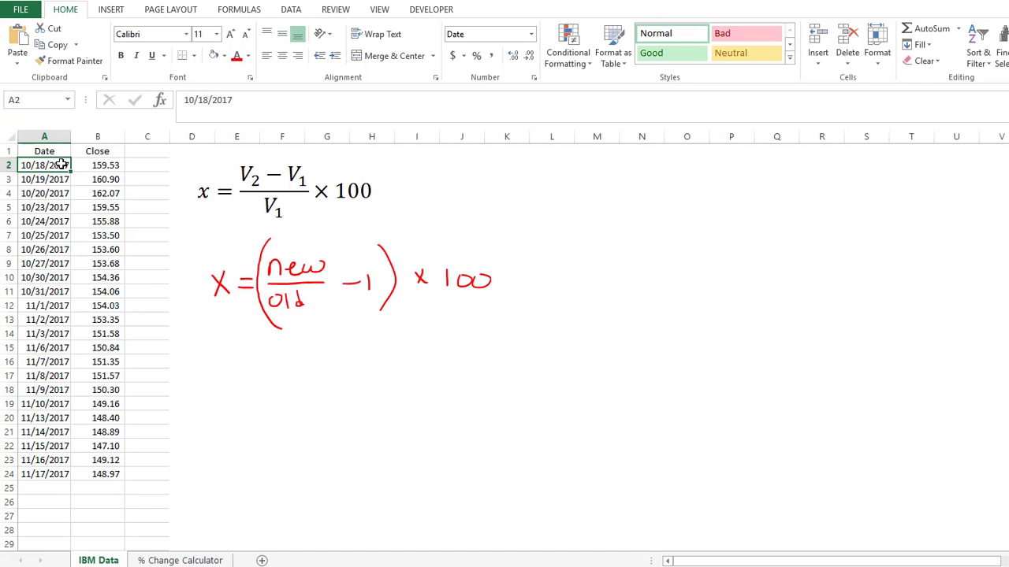
key(Down)
key(Down)
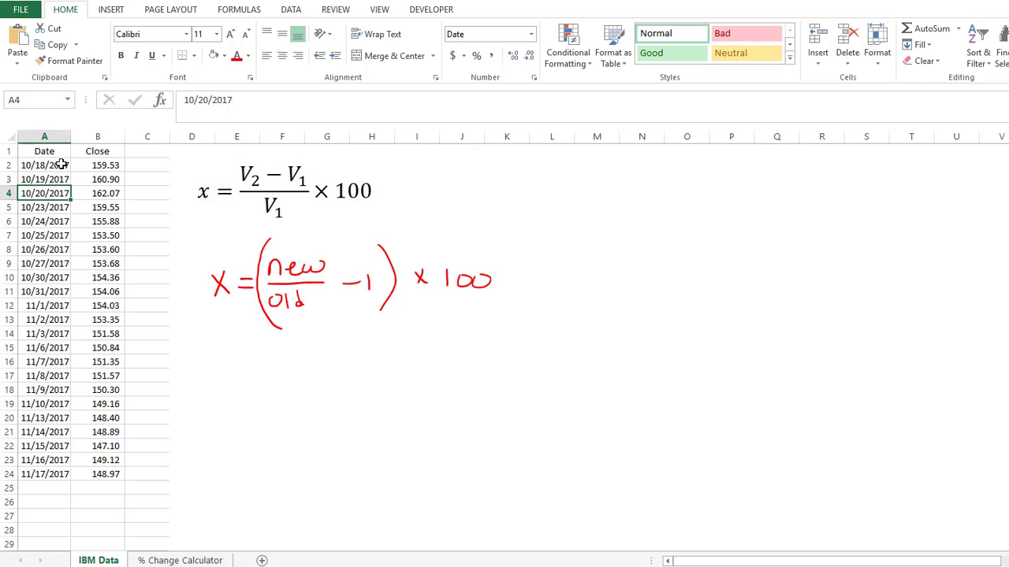
key(Up)
key(Up)
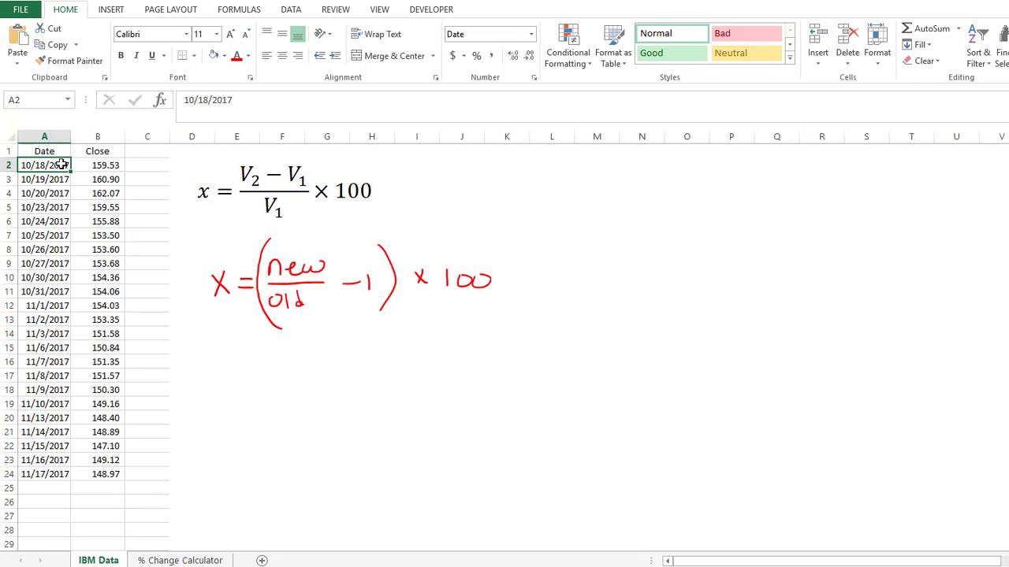
key(Down)
key(Down)
key(Down)
key(Down)
key(Down)
key(Down)
key(Down)
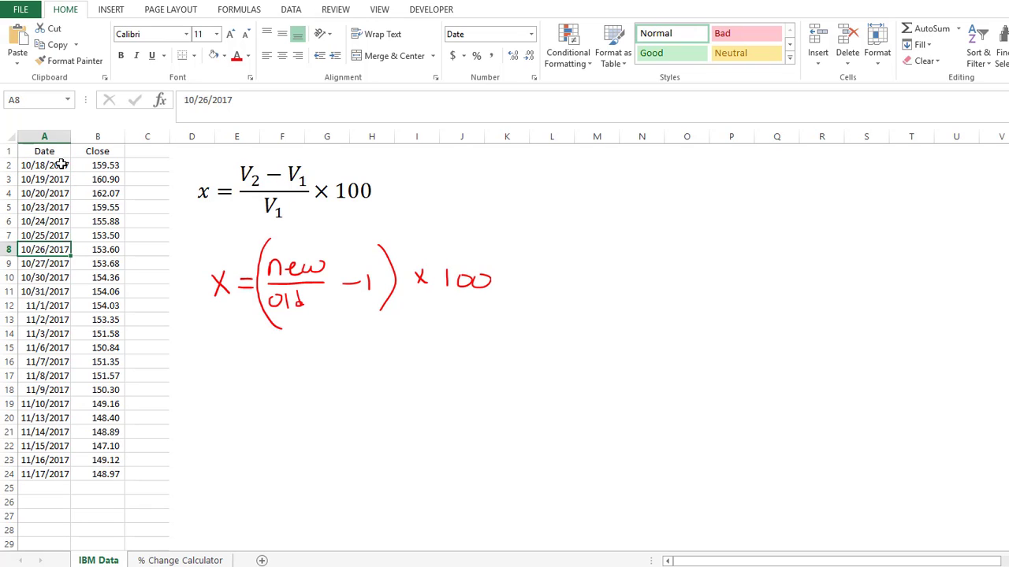
Enter the formula =B3/B2-1 in cell C3 to calculate the first daily change.
click(154, 176)
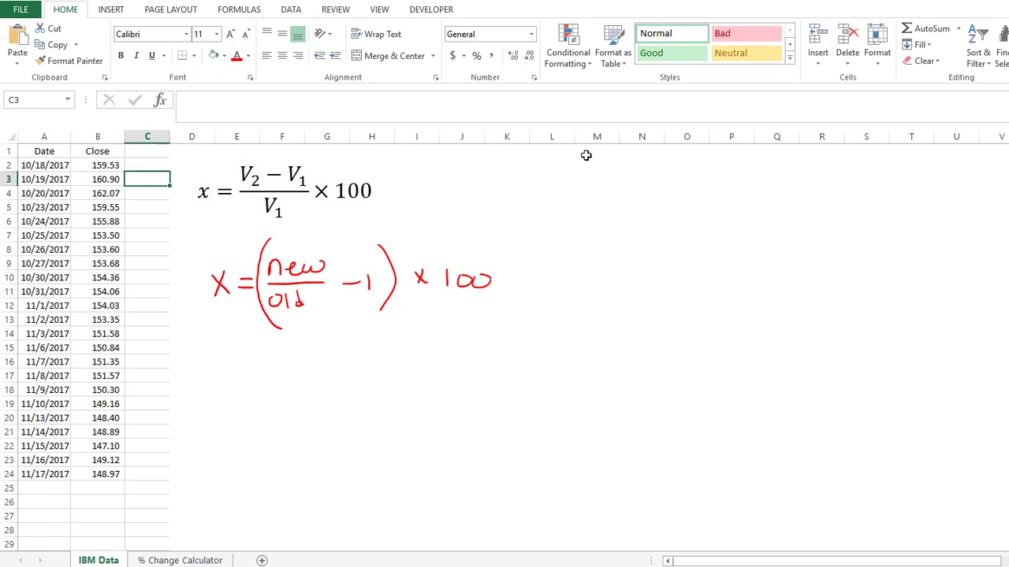
text(=)
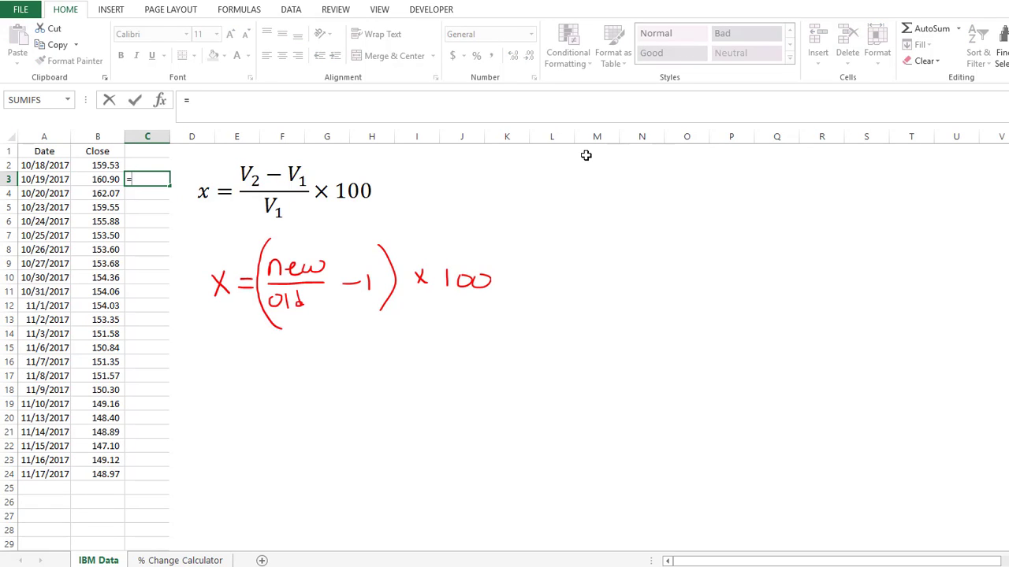
key(Left)
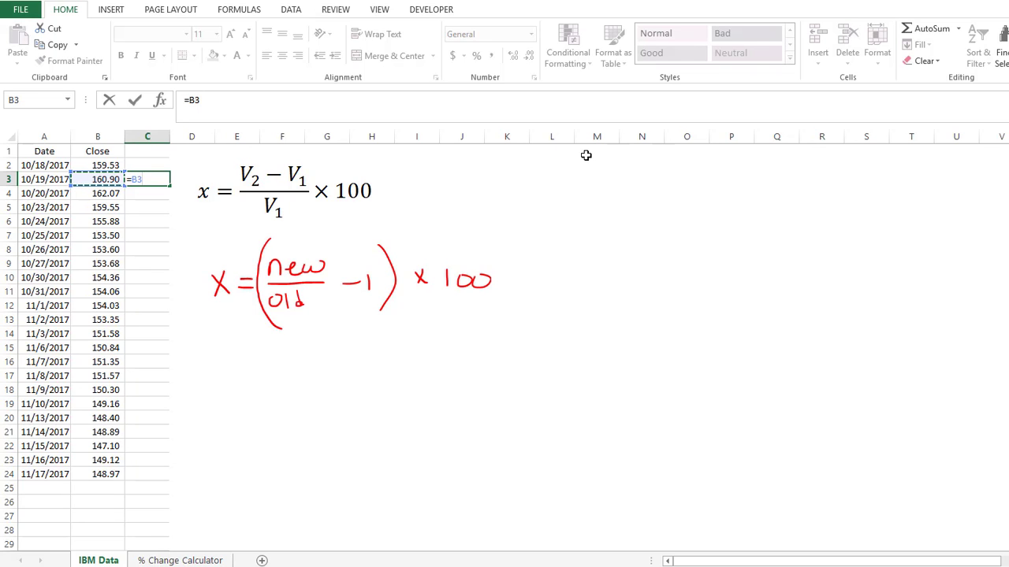
text(/)
click(81, 164)
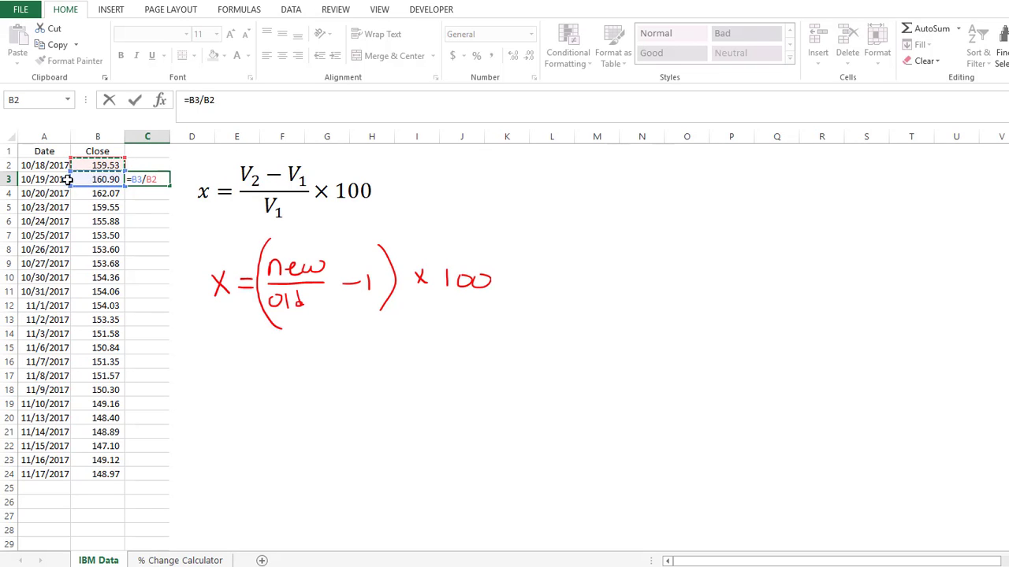
text(-1)
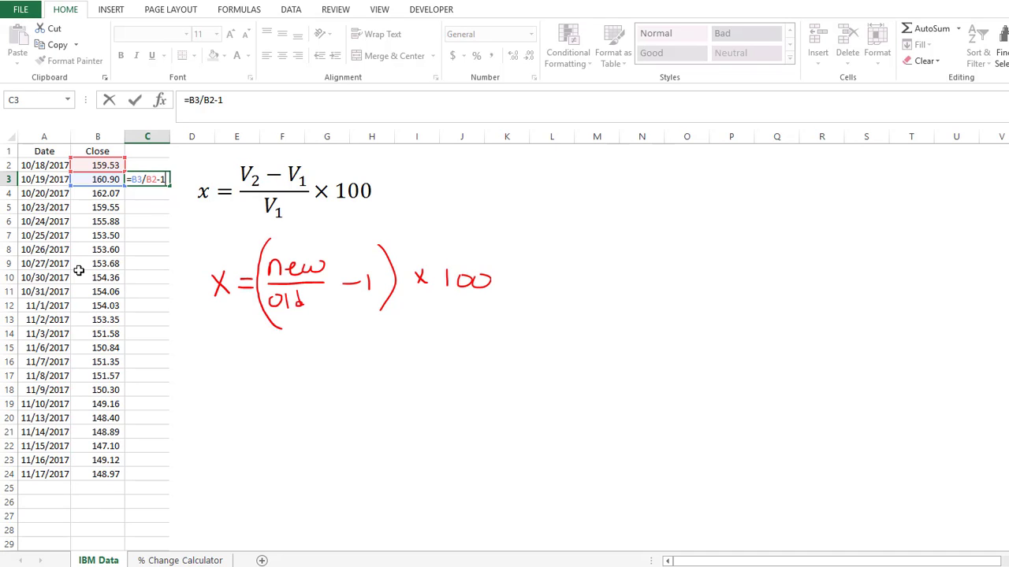
key(Return)
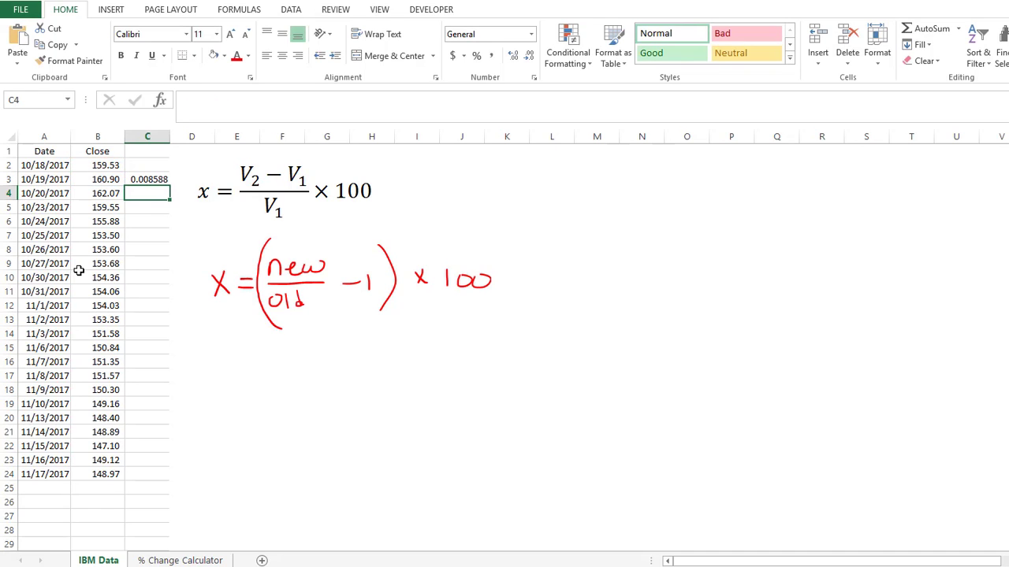
Format the change in cell C3 as a percentage with two decimal places.
click(137, 180)
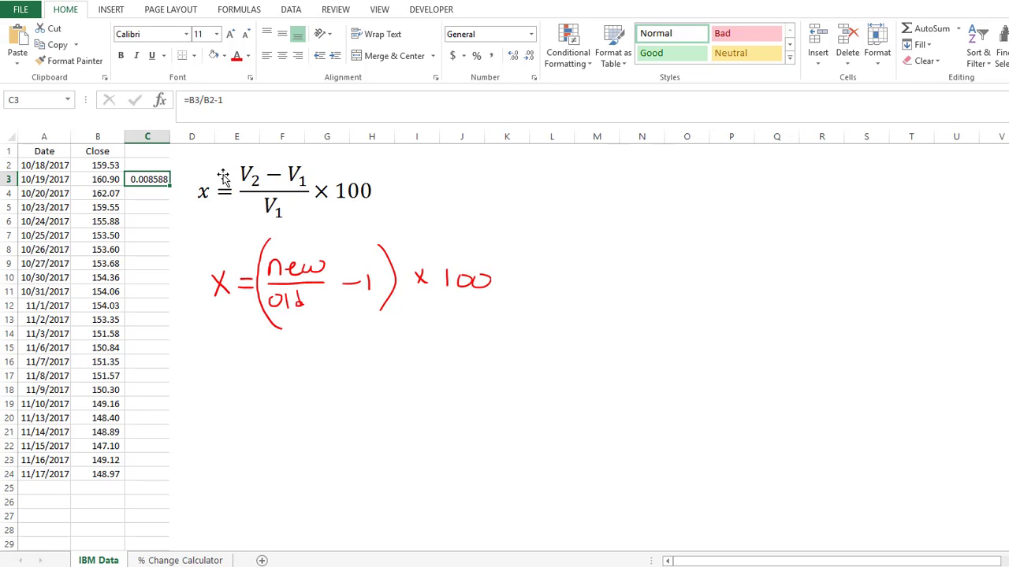
click(476, 62)
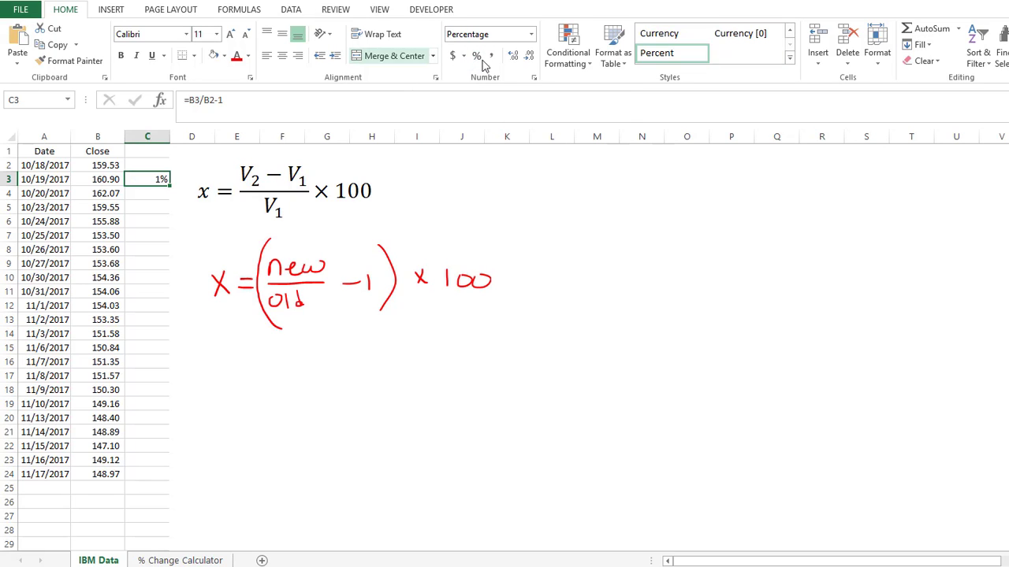
click(512, 63)
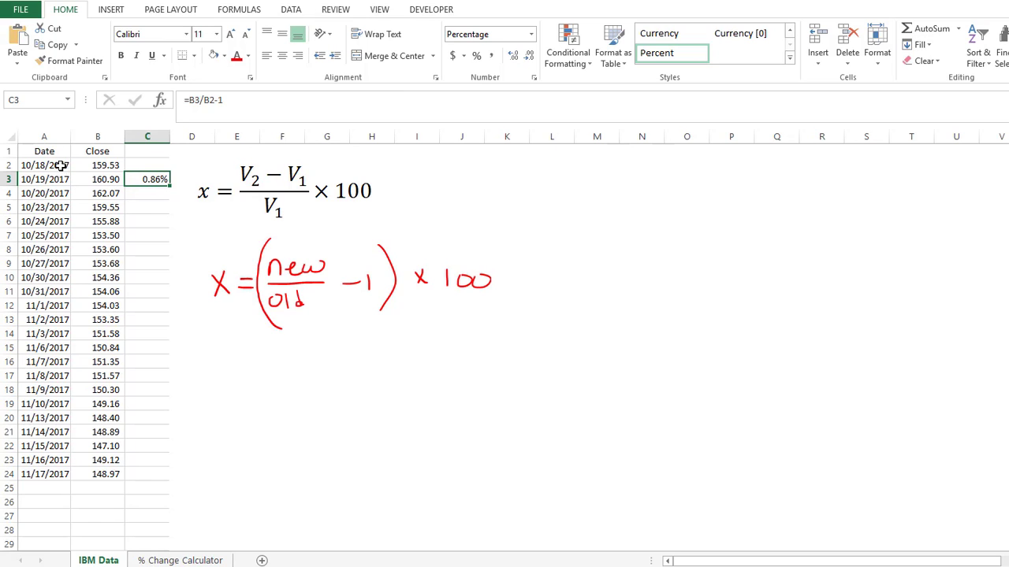
Fill the percent change formula from C3 down through C24.
drag(59, 166, 114, 163)
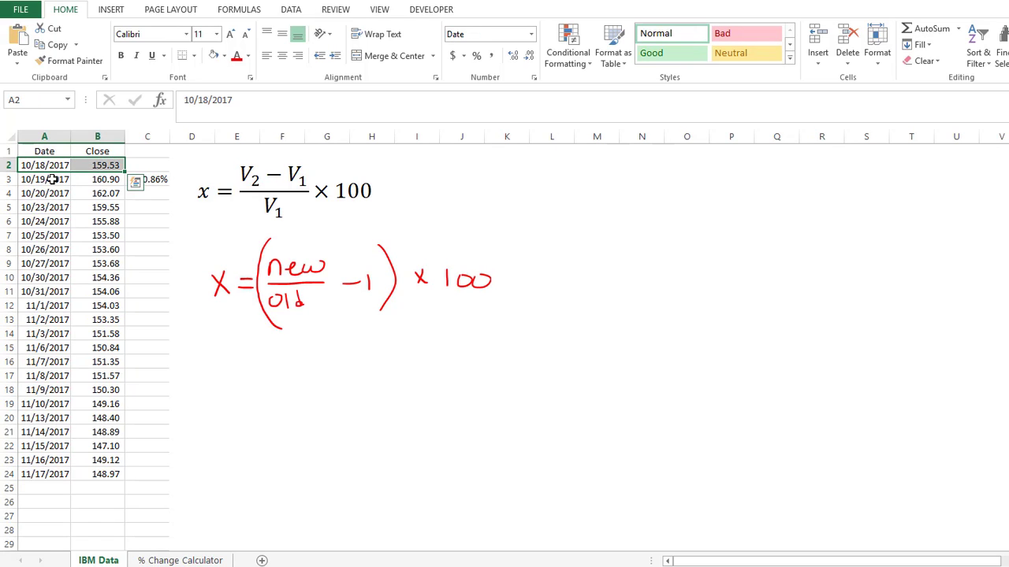
drag(51, 179, 102, 182)
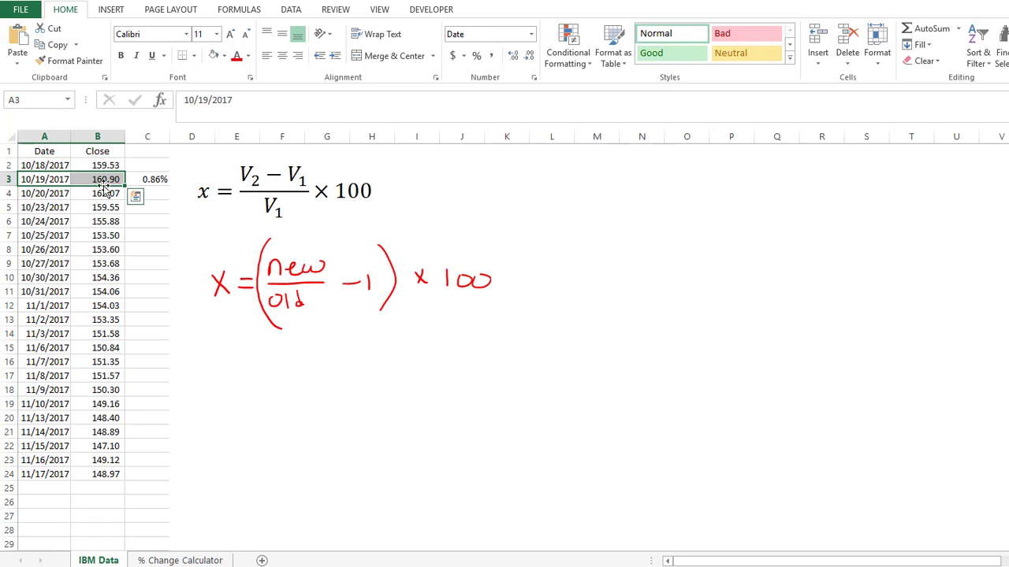
click(175, 180)
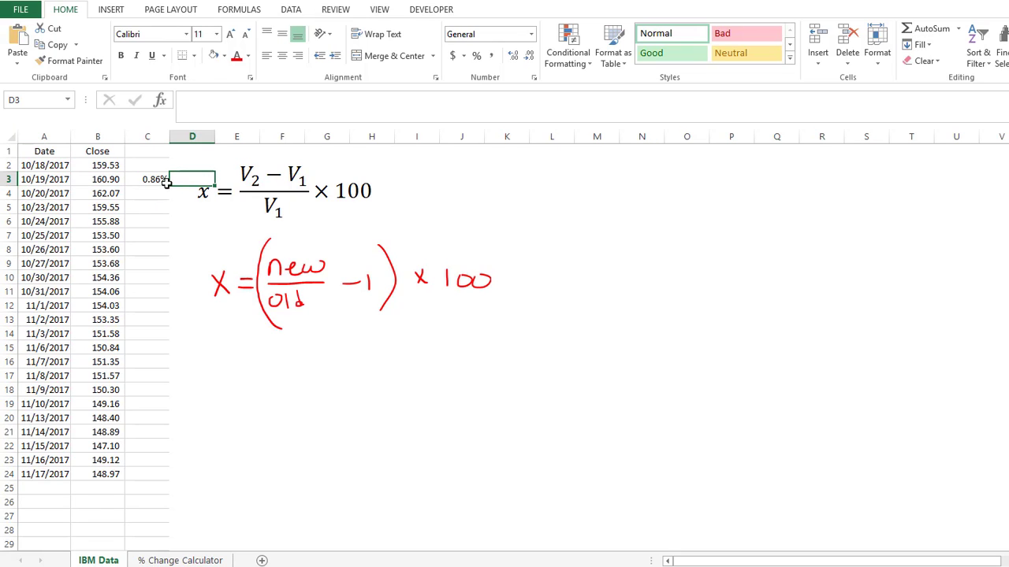
click(135, 178)
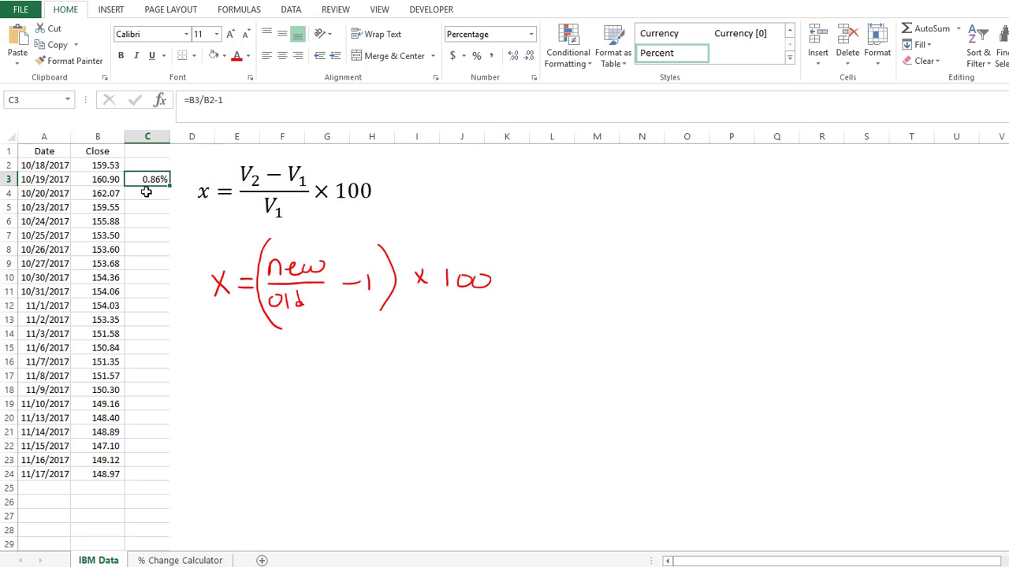
click(145, 189)
click(150, 180)
drag(170, 184, 154, 478)
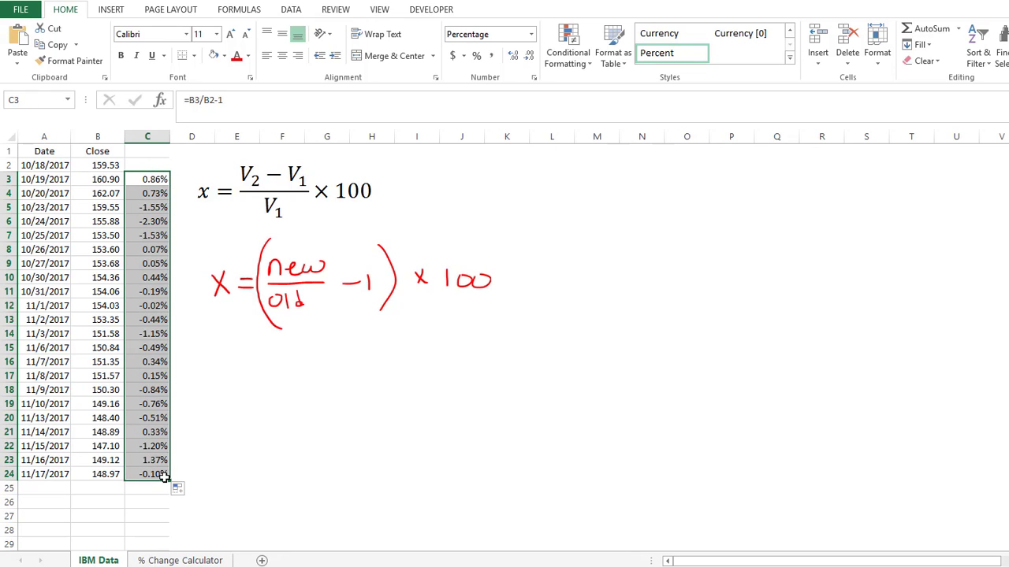
Check the cell references in the filled formulas, starting with C24 and then from C3 down to C11.
click(131, 475)
double_click(132, 475)
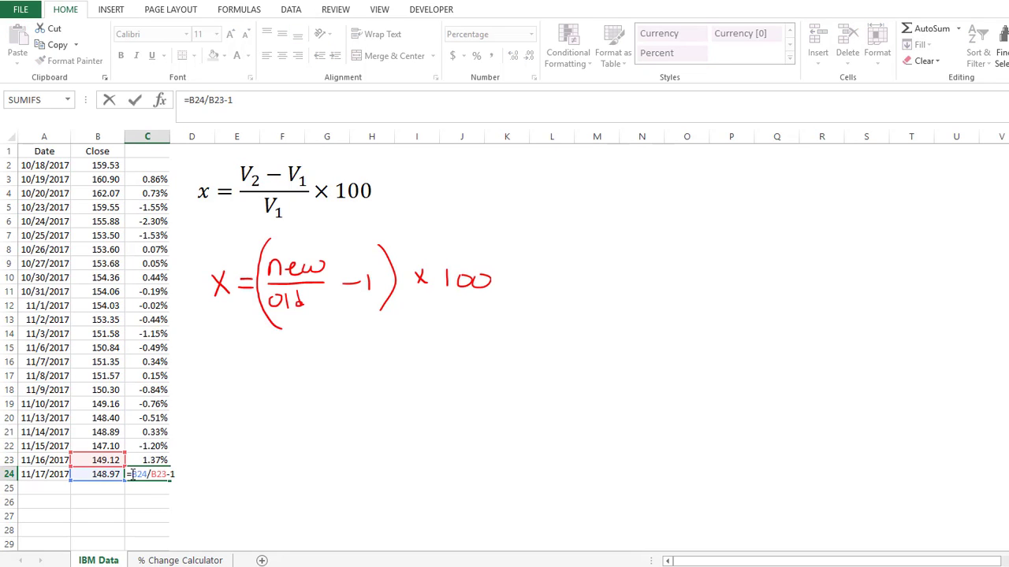
key(Return)
click(141, 180)
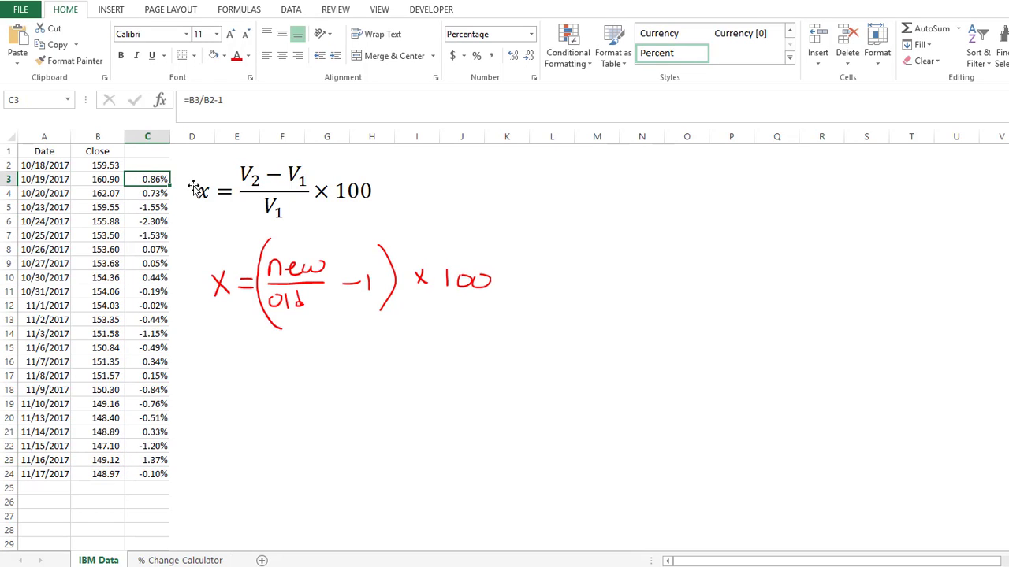
key(Down)
key(Down)
key(Down)
key(Down)
key(Down)
key(Down)
key(Down)
key(Down)
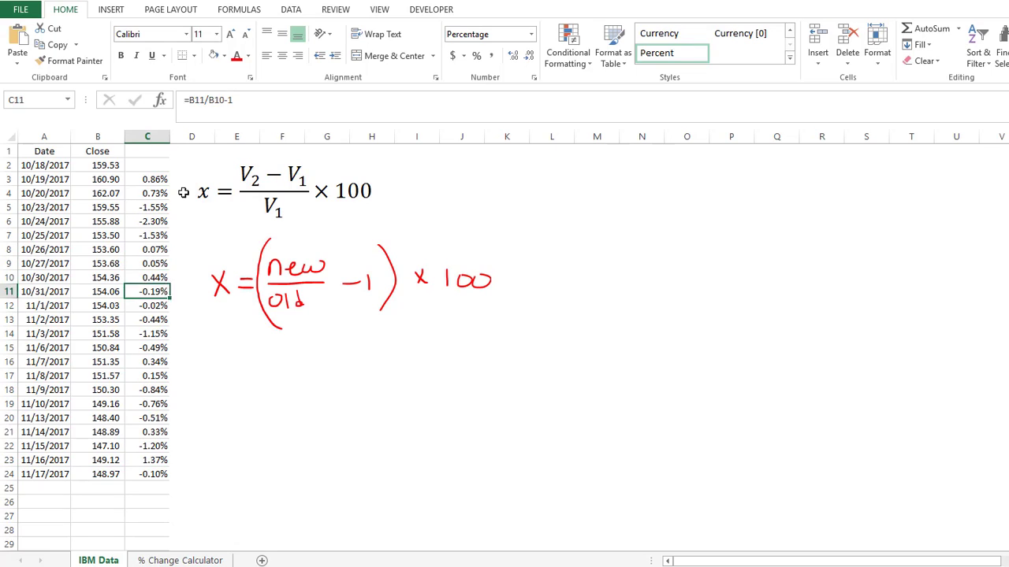
Check the cell references in the percent change formulas in C12, C3 and C4.
key(Down)
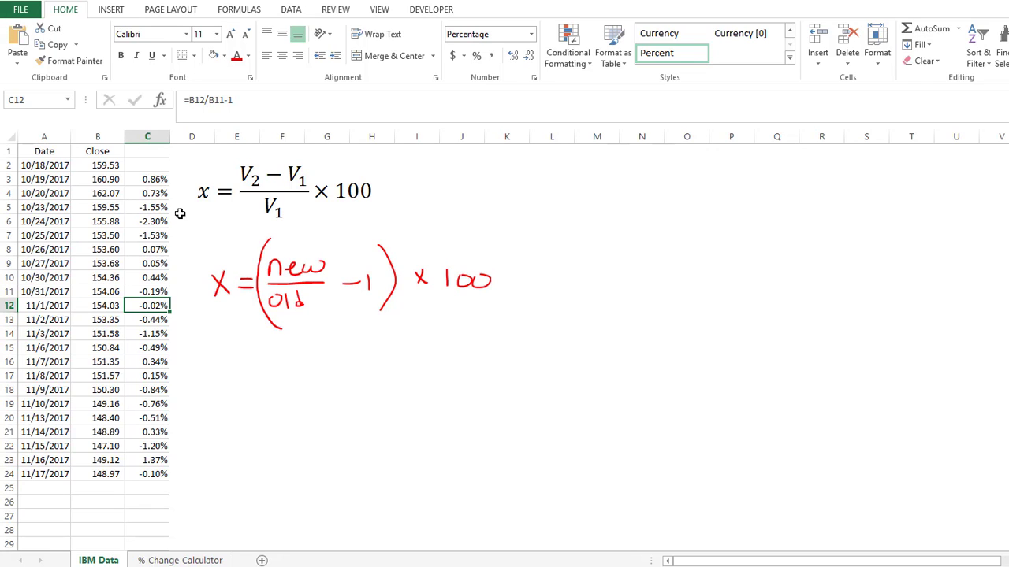
click(136, 181)
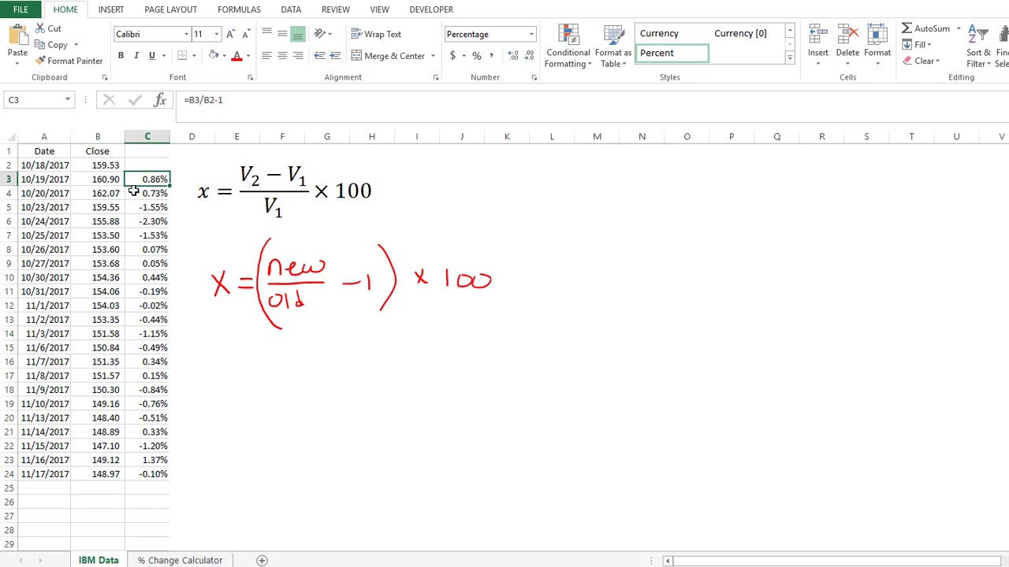
click(134, 191)
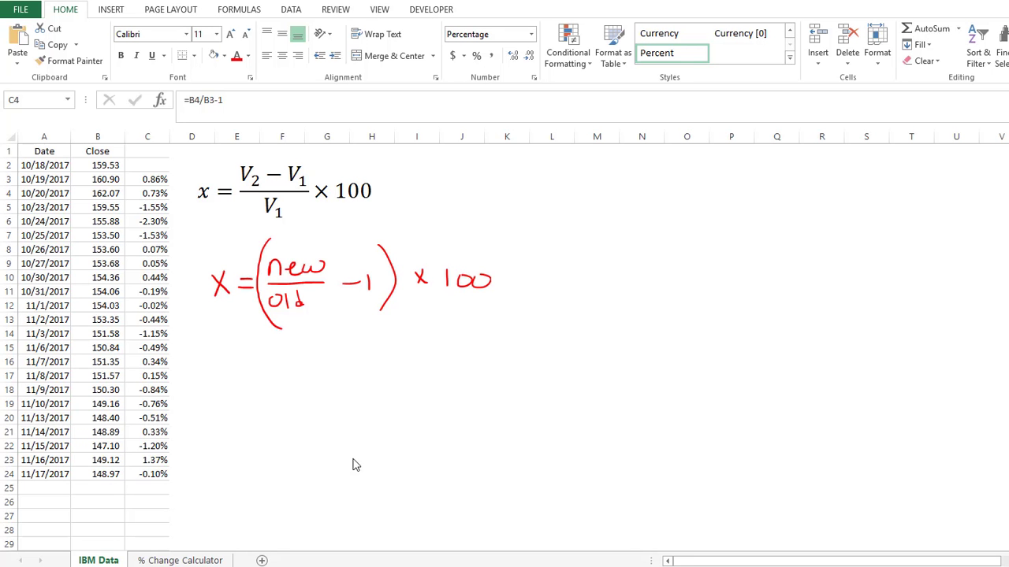
Clear the Old Value, New Value and % Change cells C3:C5 on the % Change Calculator sheet.
click(180, 560)
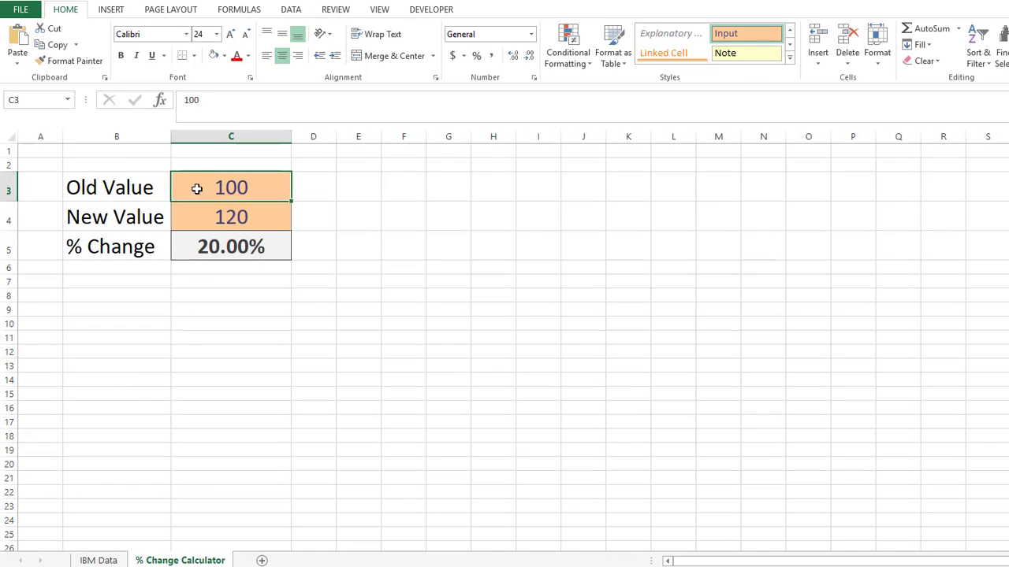
drag(197, 189, 198, 245)
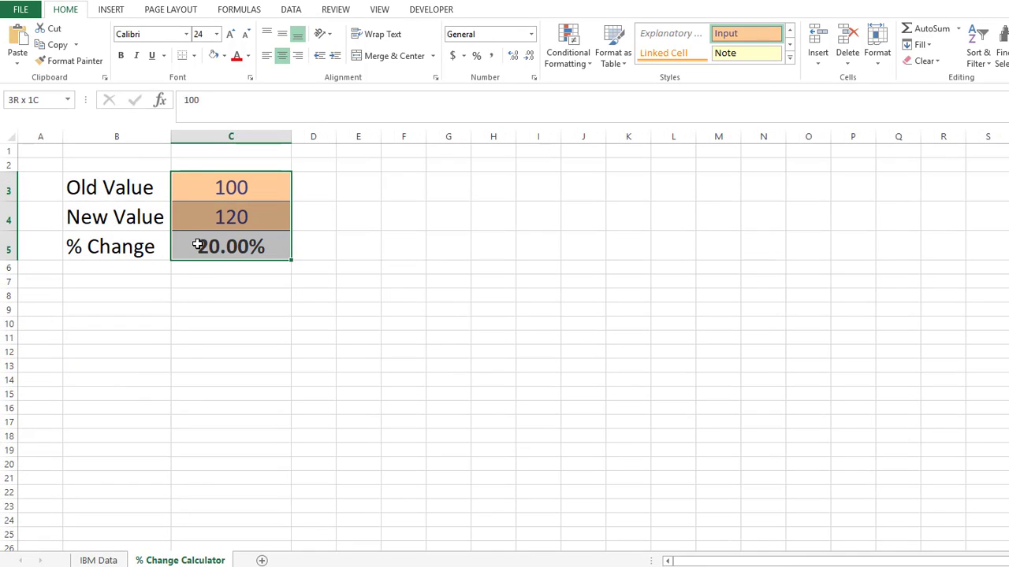
key(Delete)
click(203, 187)
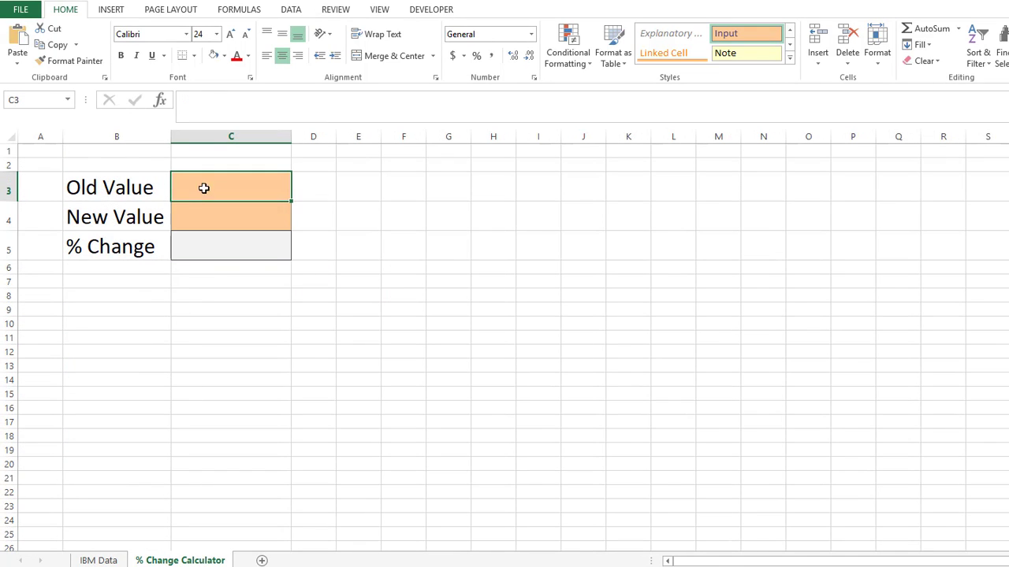
click(203, 218)
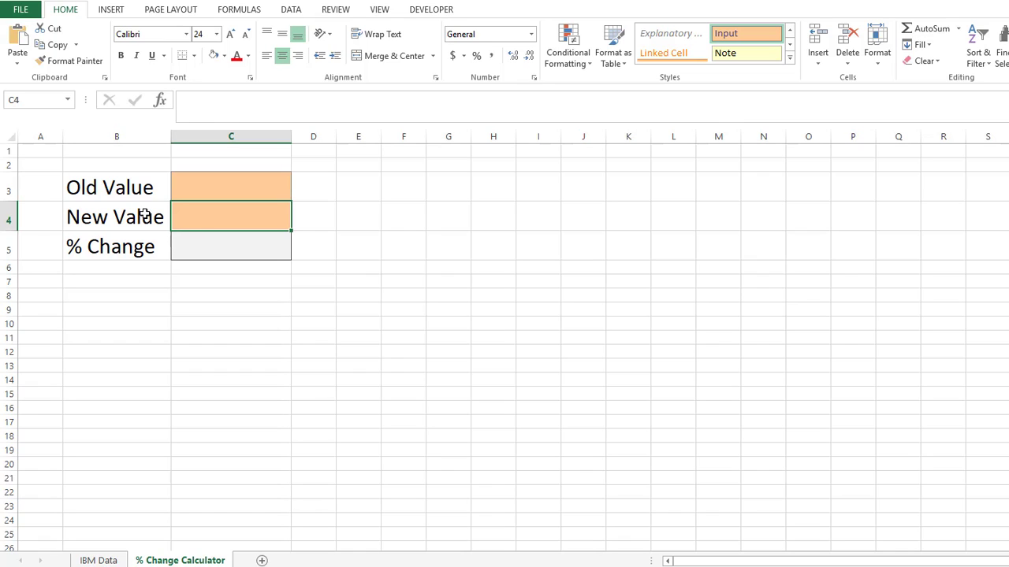
Apply the comma number format to the empty % Change cell C5.
click(222, 249)
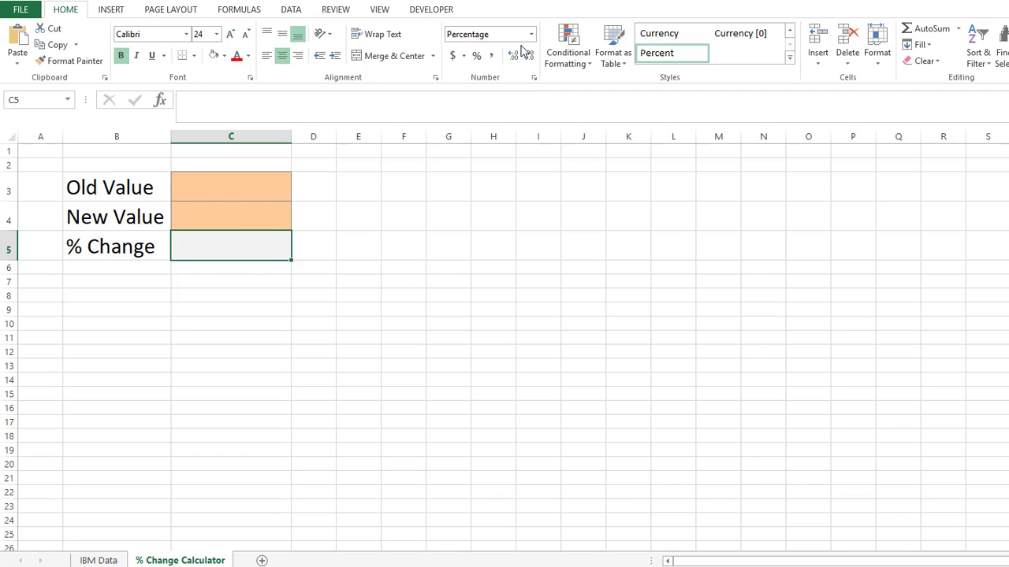
click(489, 60)
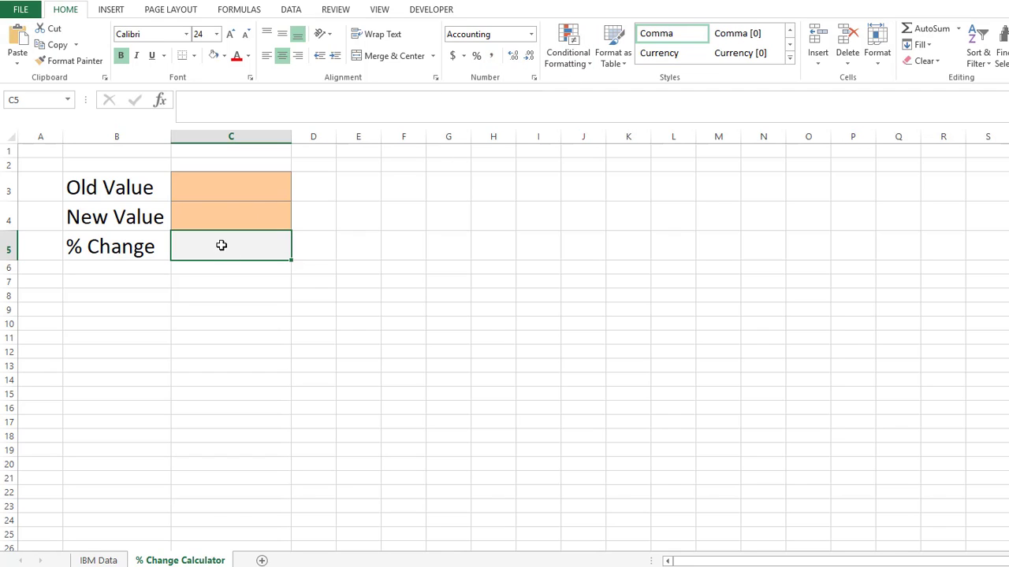
click(213, 290)
Enter the formula =C4/C3-1 in the % Change cell C5.
click(223, 247)
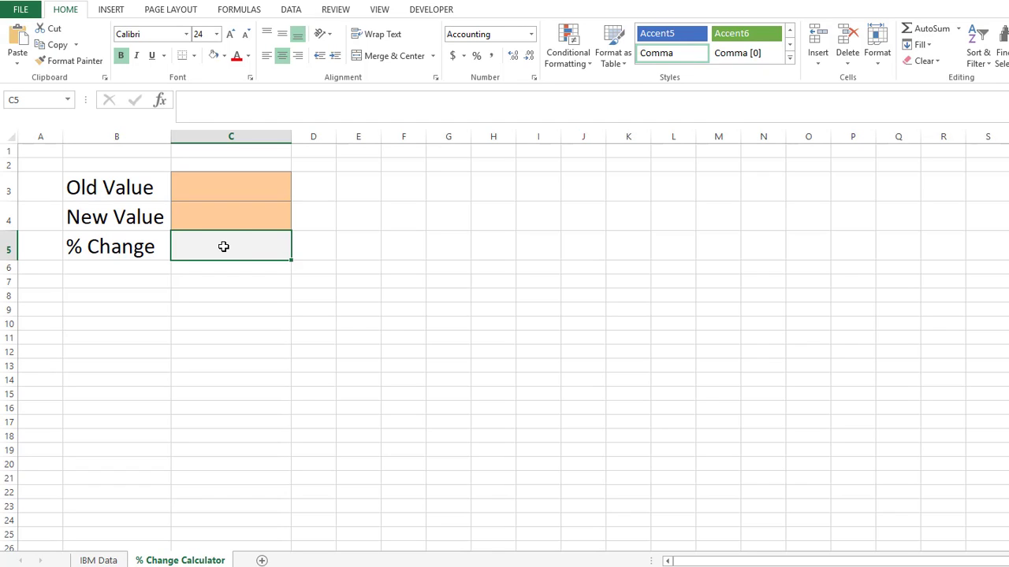
text(=)
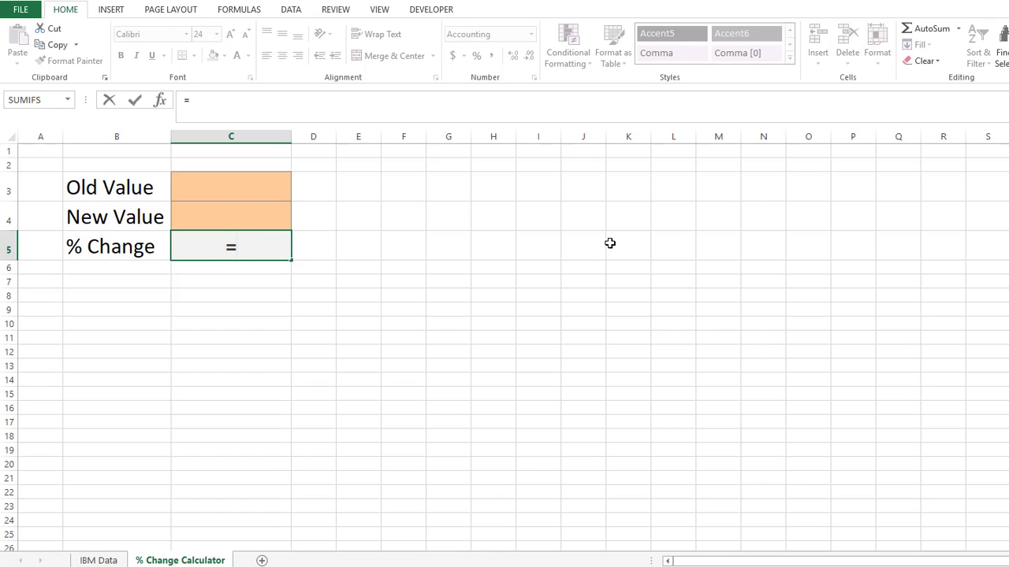
click(228, 216)
text(/)
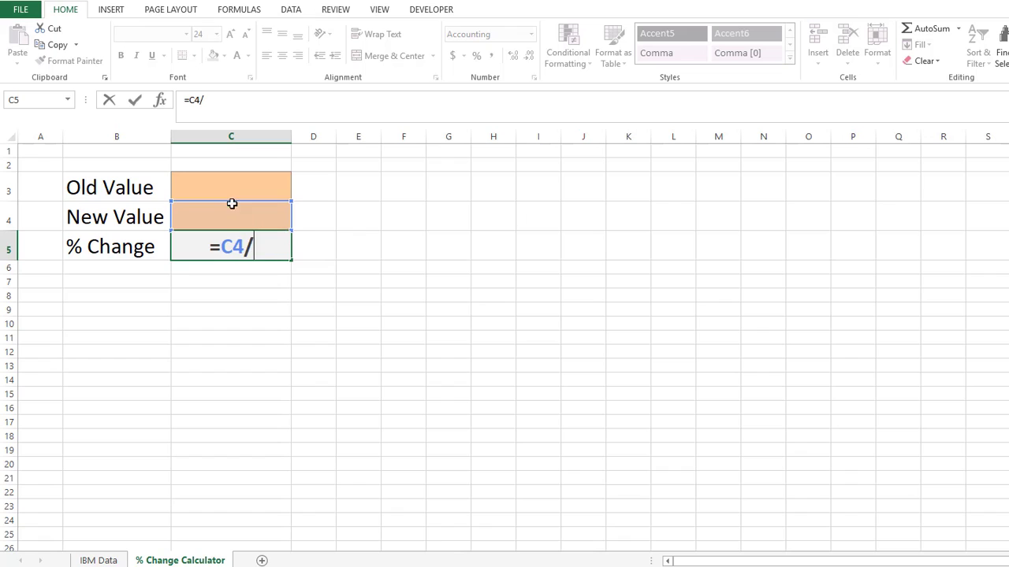
click(228, 187)
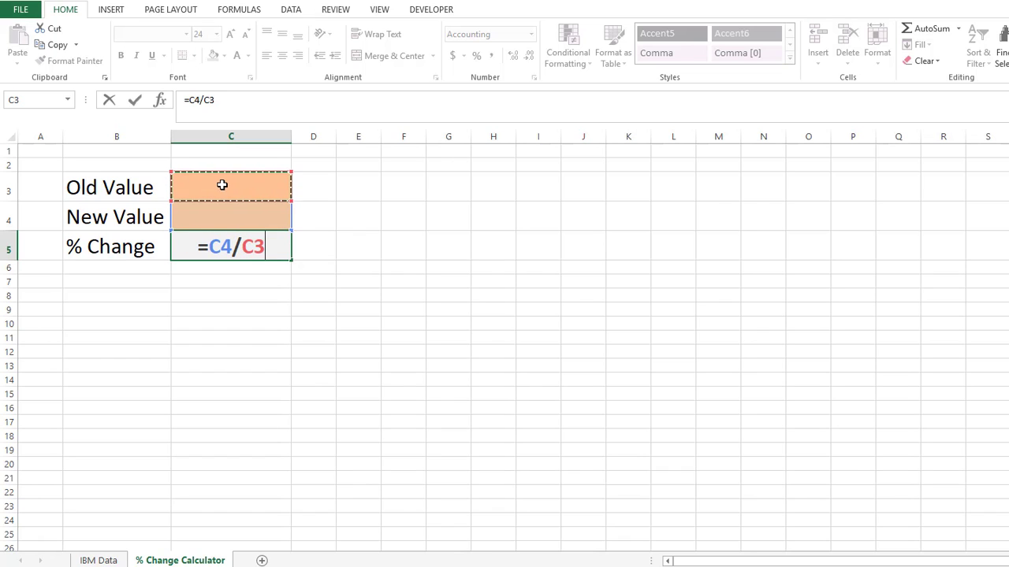
text(-1)
key(Return)
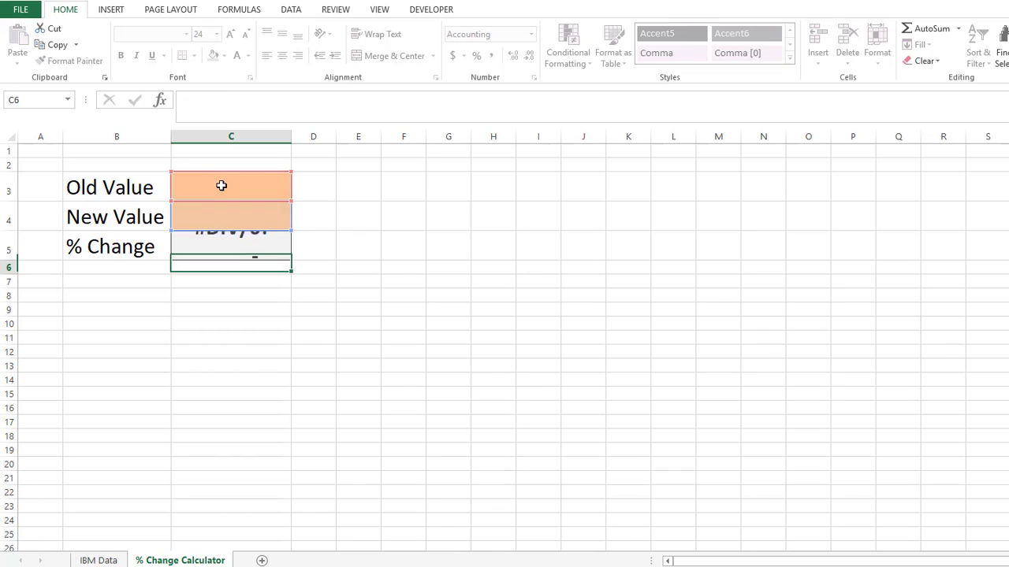
Enter 100 as the Old Value and 120 as the New Value in the calculator.
click(219, 189)
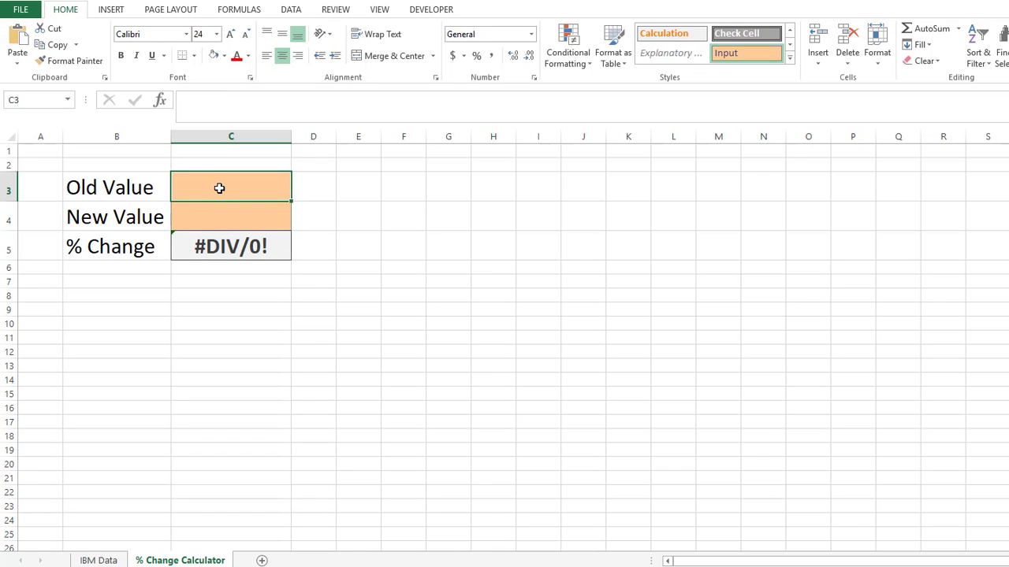
text(100)
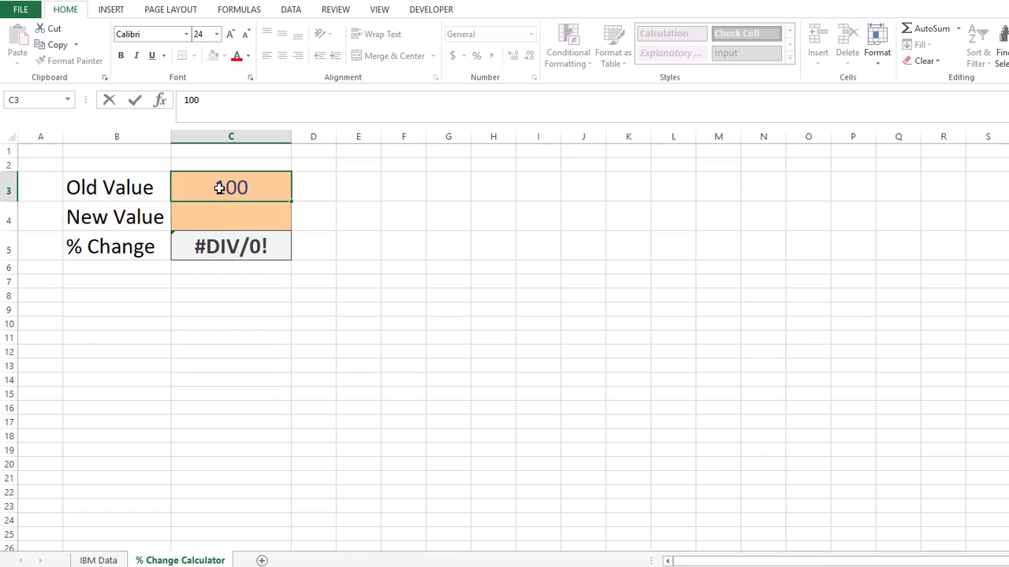
key(Return)
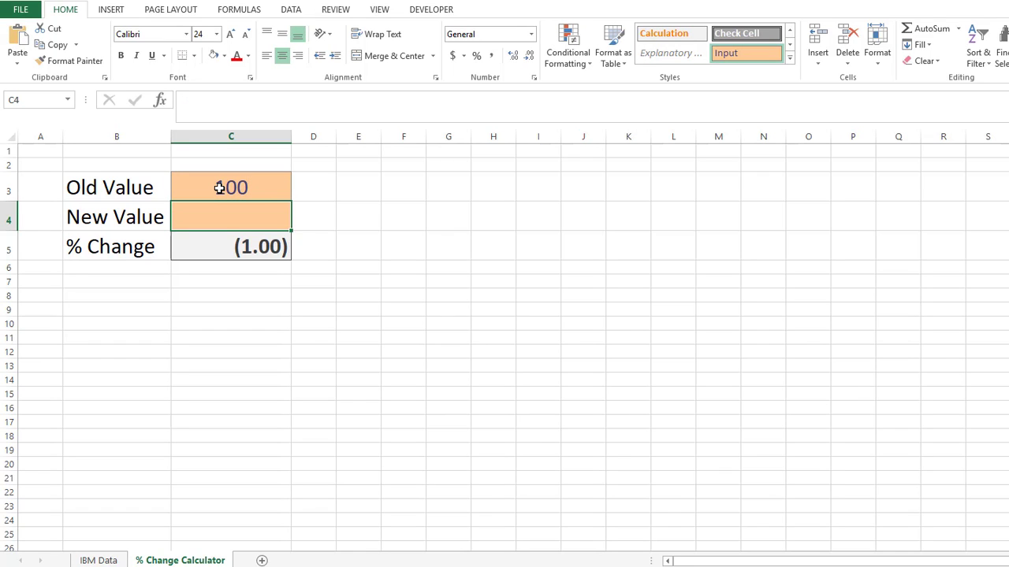
text(120)
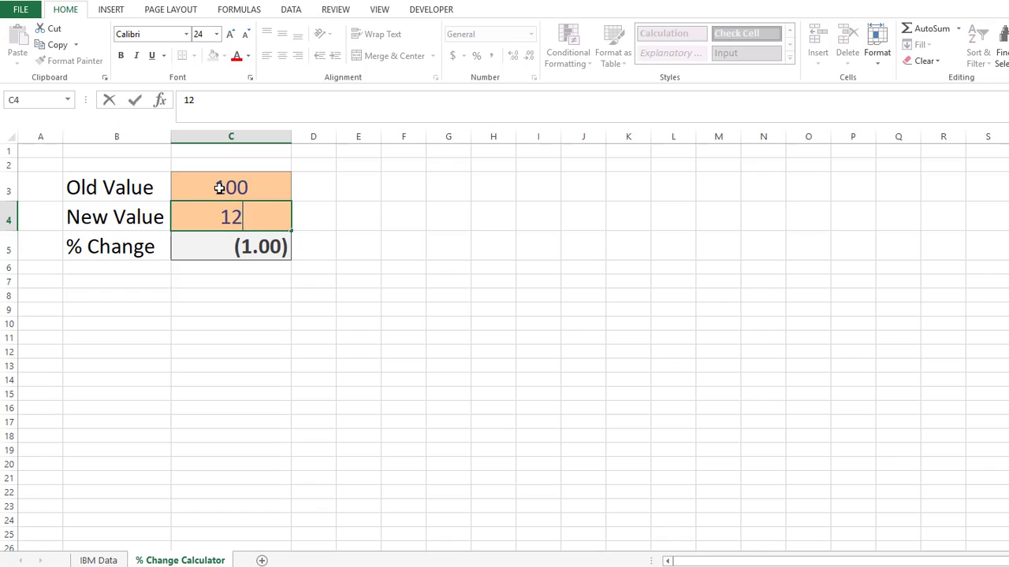
key(Return)
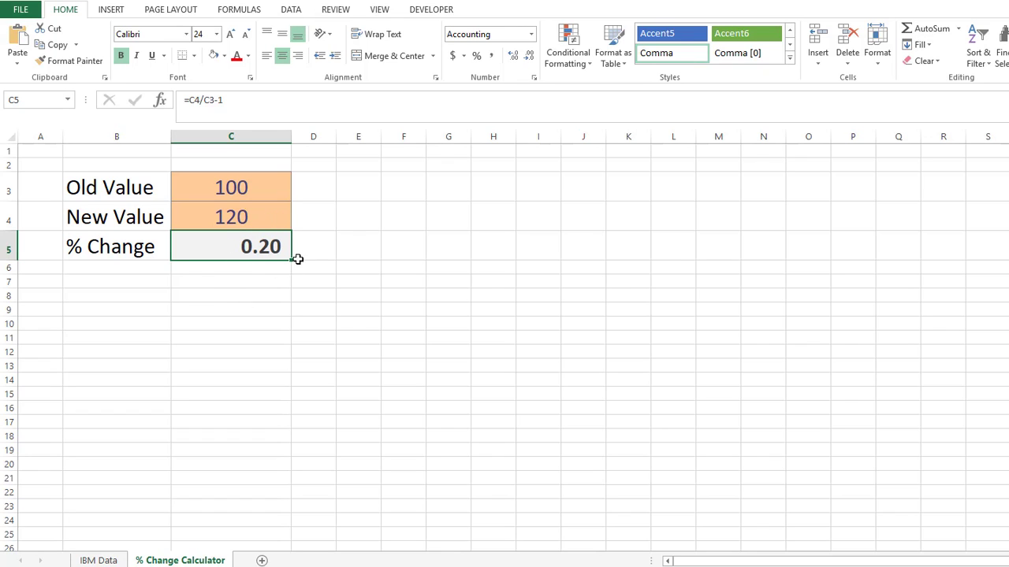
Format the % Change result in C5 as a percentage with two decimal places.
click(476, 57)
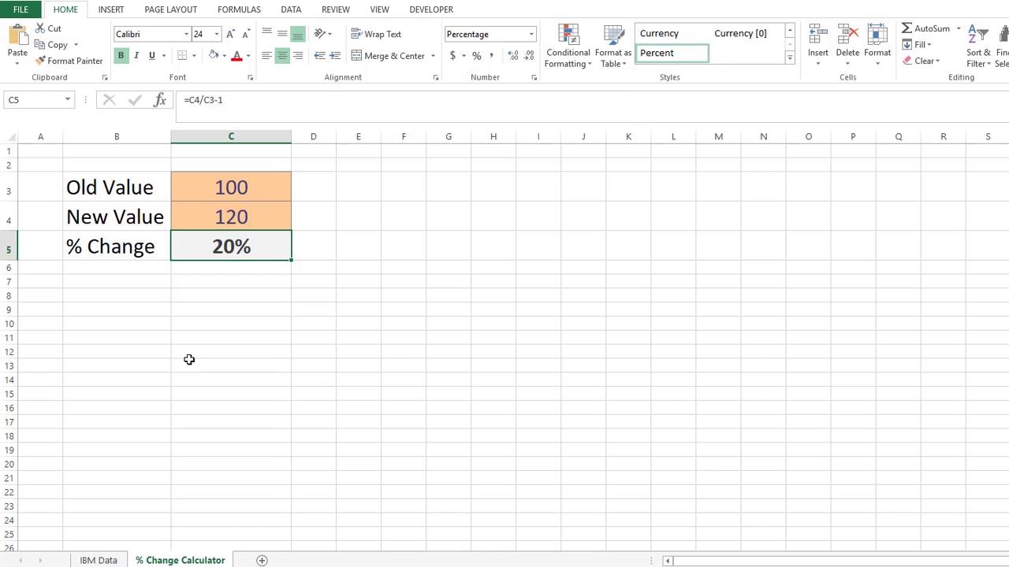
click(514, 56)
click(513, 57)
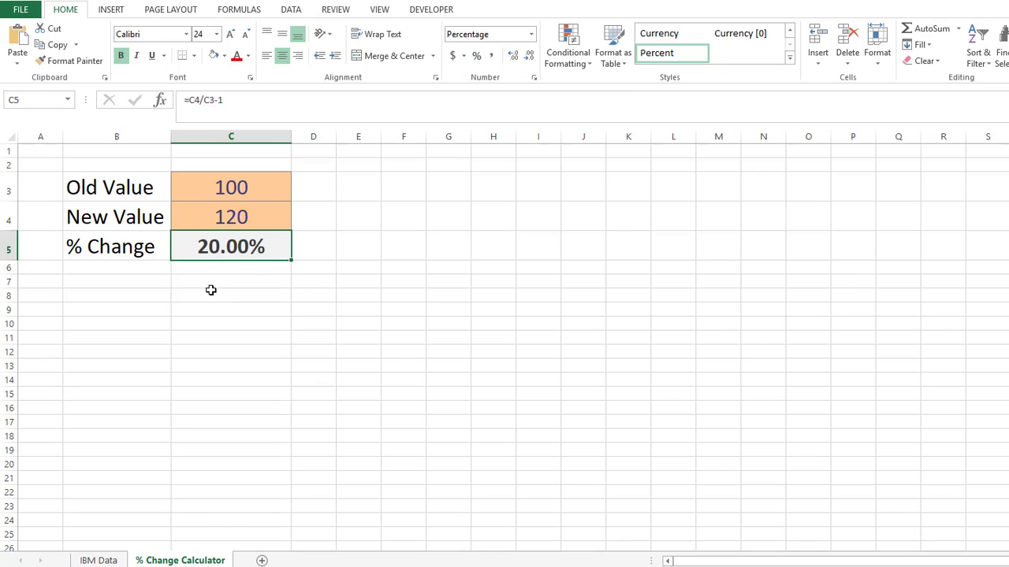
Test the calculator with an Old Value of 5269 and a New Value of 4521.
click(202, 188)
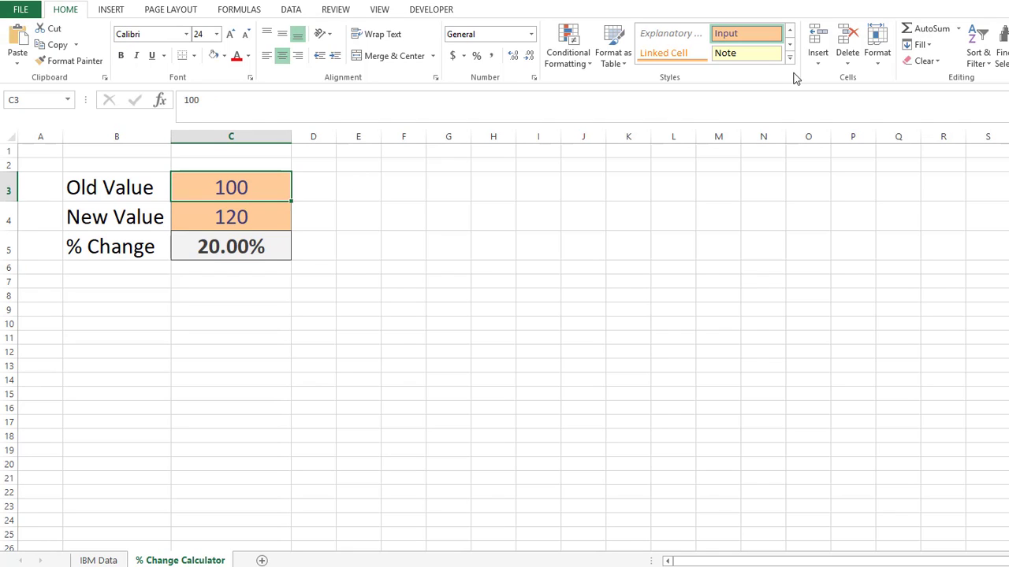
text(5269)
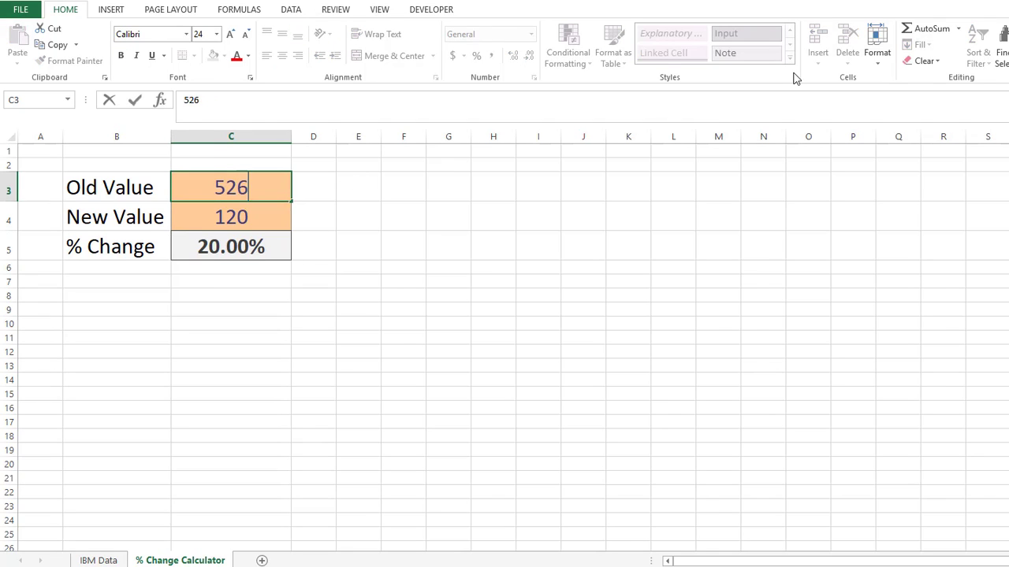
key(Return)
text(4521)
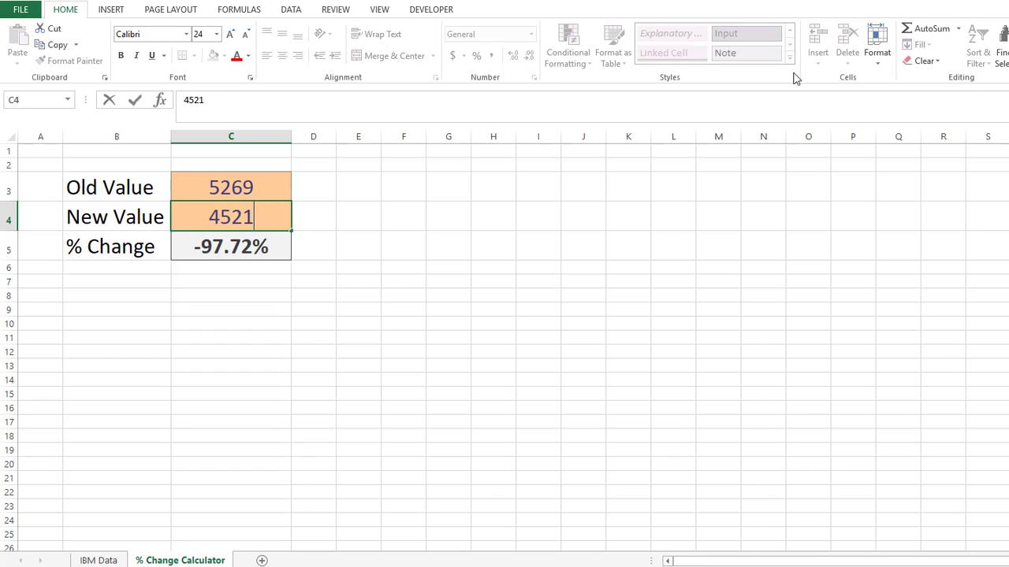
key(Return)
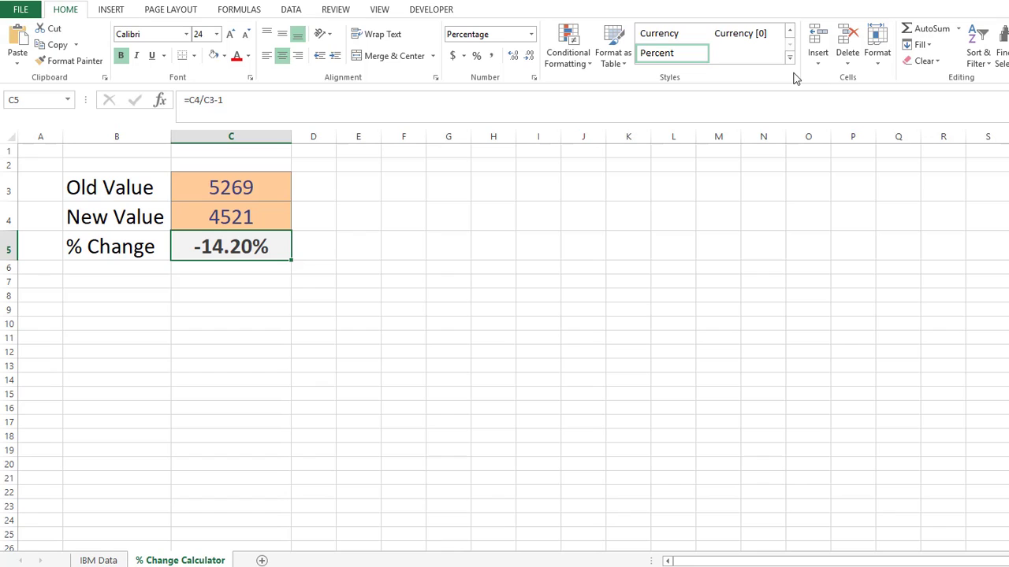
Clear both calculator inputs and enter 3258 as the Old Value and 100 as the New Value.
key(Up)
key(Up)
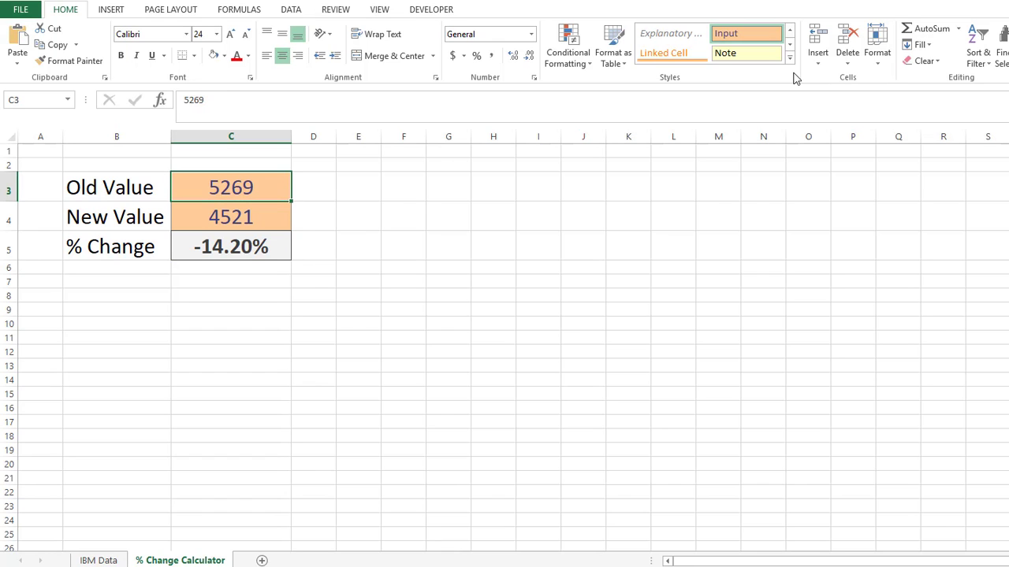
key(Delete)
key(Down)
key(Delete)
key(Up)
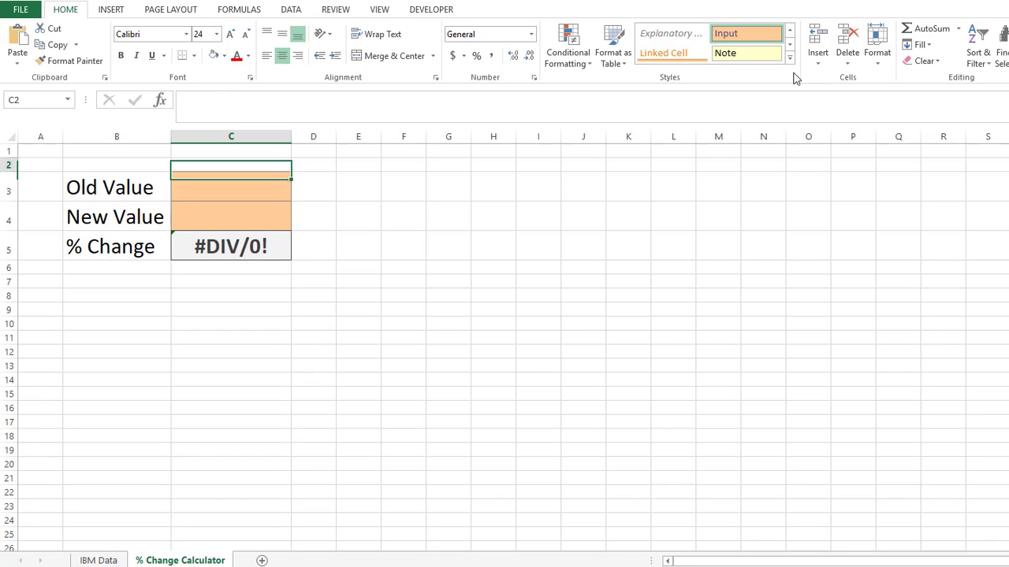
text(3258)
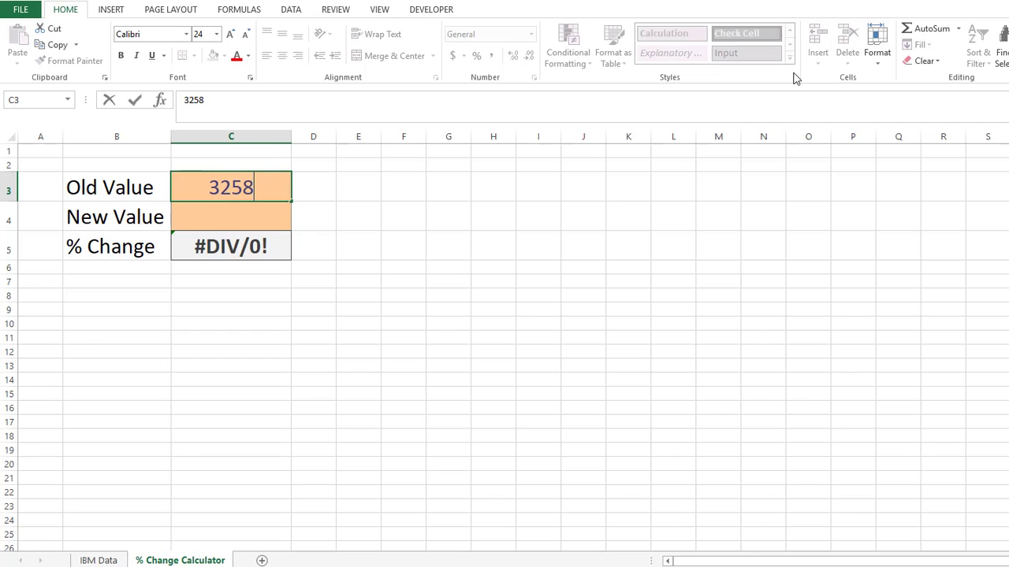
key(Return)
text(100)
key(Return)
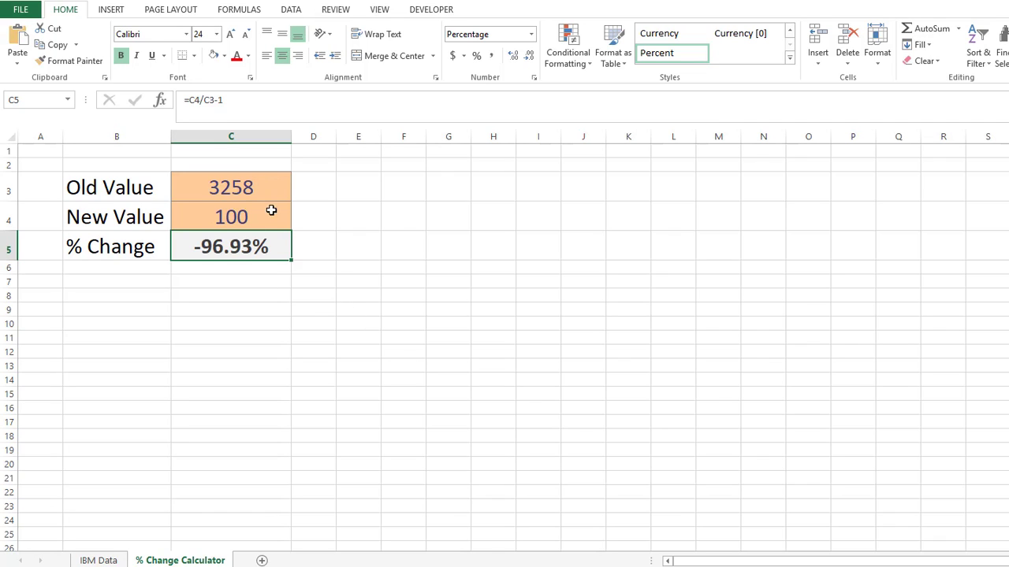
Return to the IBM Data sheet.
click(100, 559)
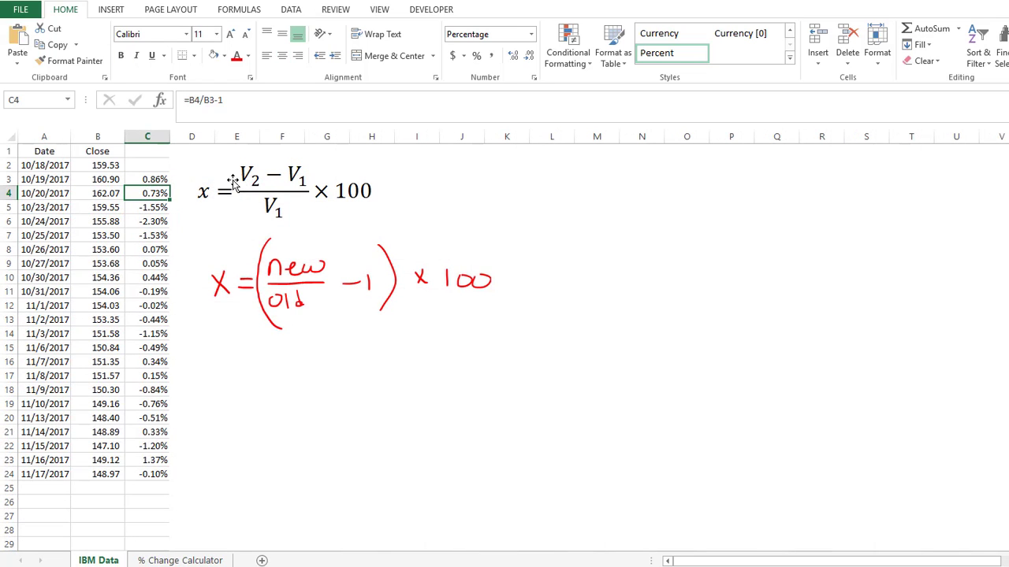